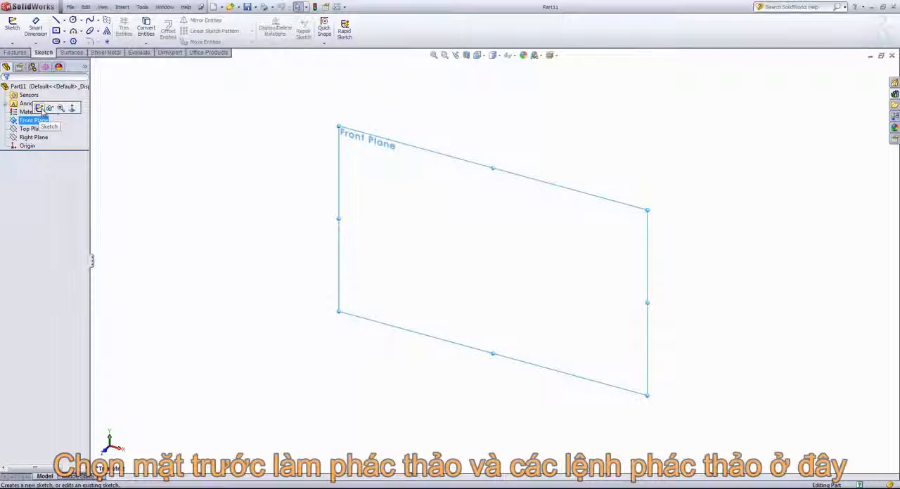
Step: Start a sketch on the Front Plane and draw a vertical line to the left of the origin, ending level with it
{"action": "left_click", "coordinate": [40, 108]}
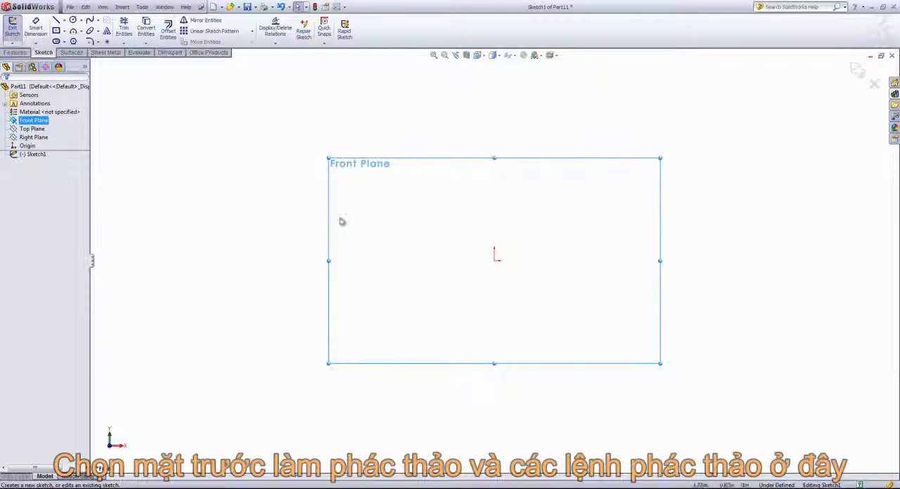
{"action": "left_click", "coordinate": [56, 21]}
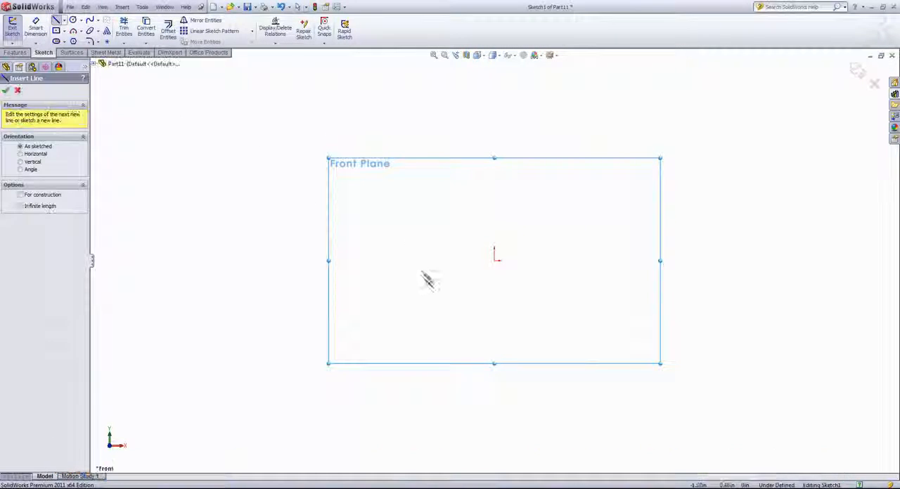
{"action": "left_click", "coordinate": [388, 168]}
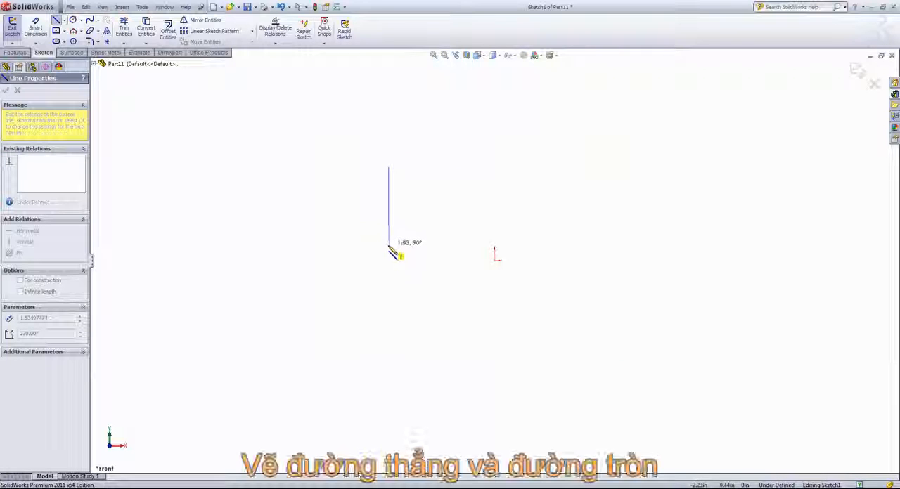
{"action": "left_click", "coordinate": [388, 260]}
{"action": "right_click", "coordinate": [411, 206]}
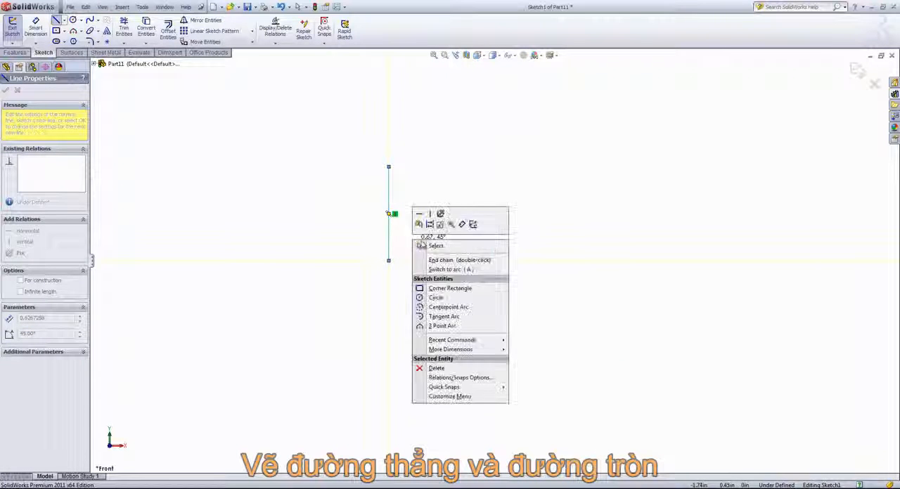
{"action": "left_click", "coordinate": [428, 251]}
Step: Sketch a center-point circle with a radius of about 1.05 in, up and to the right of the origin
{"action": "left_click", "coordinate": [73, 20]}
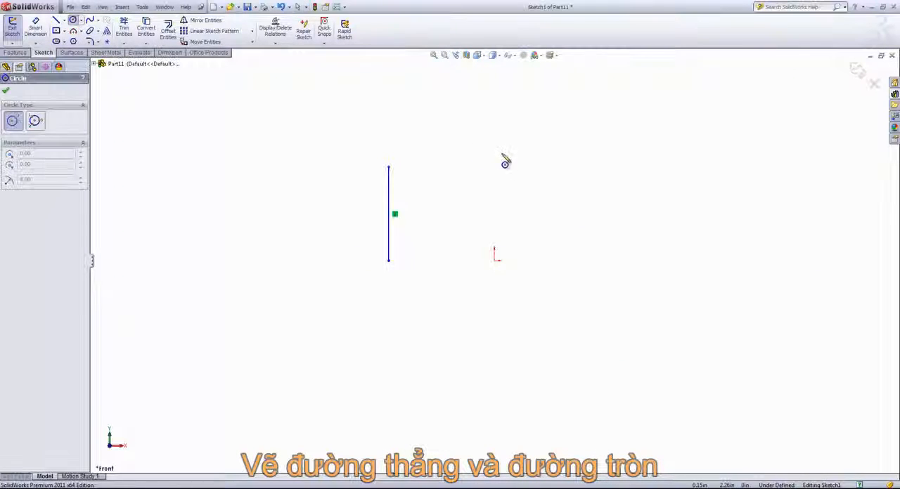
{"action": "left_click", "coordinate": [536, 202]}
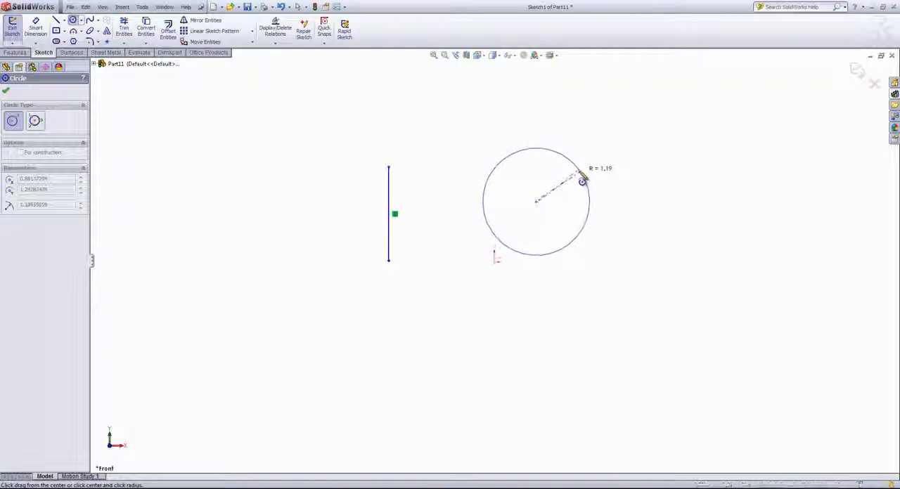
{"action": "left_click", "coordinate": [579, 180]}
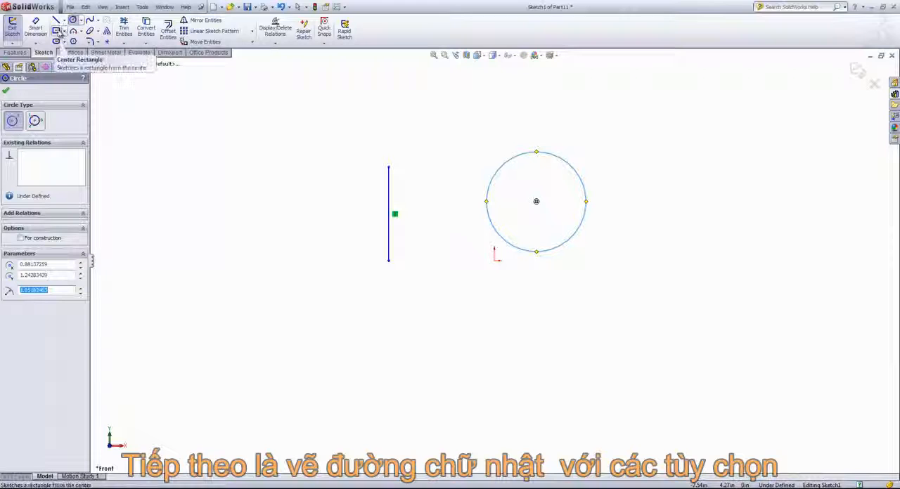
Step: Sketch a corner rectangle about 2.5 in wide and 1.4 in high, up and to the left of the vertical line
{"action": "left_click", "coordinate": [58, 32]}
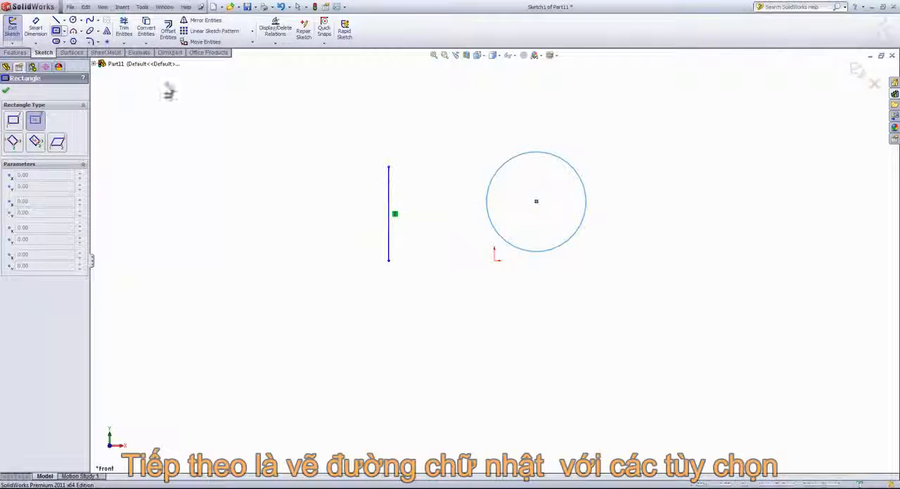
{"action": "left_click", "coordinate": [64, 31]}
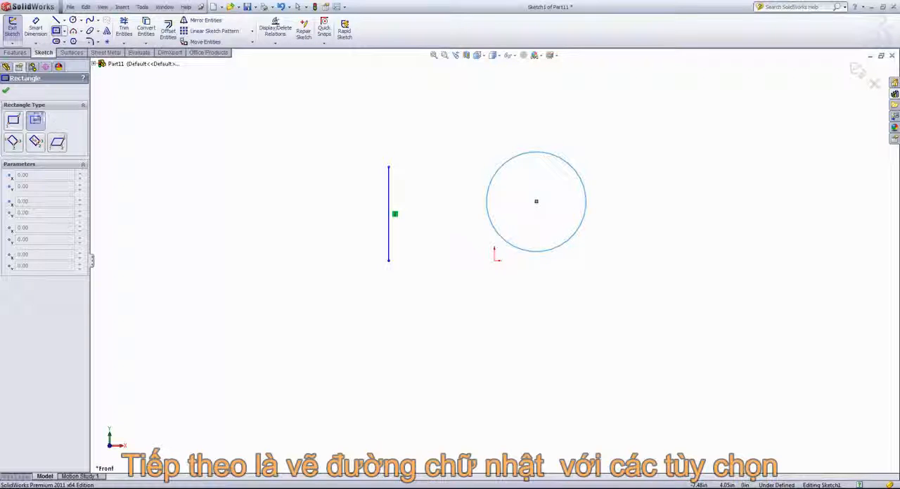
{"action": "left_click", "coordinate": [13, 122]}
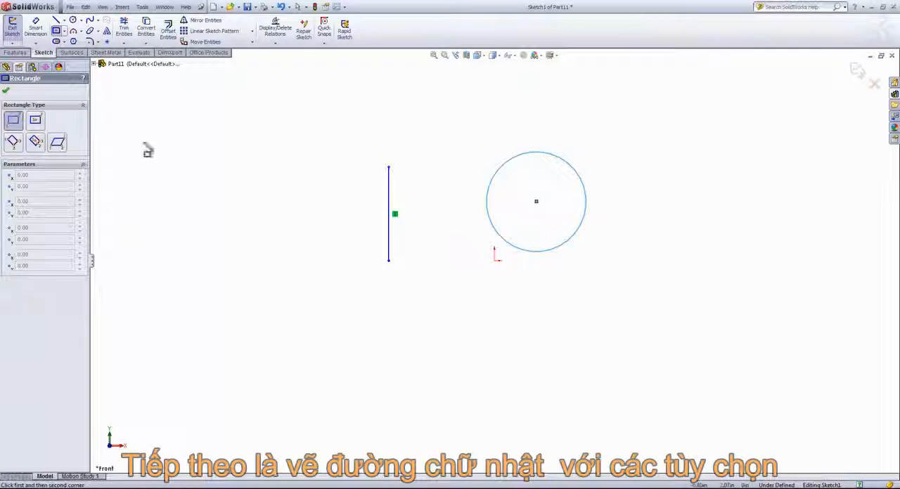
{"action": "left_click", "coordinate": [166, 175]}
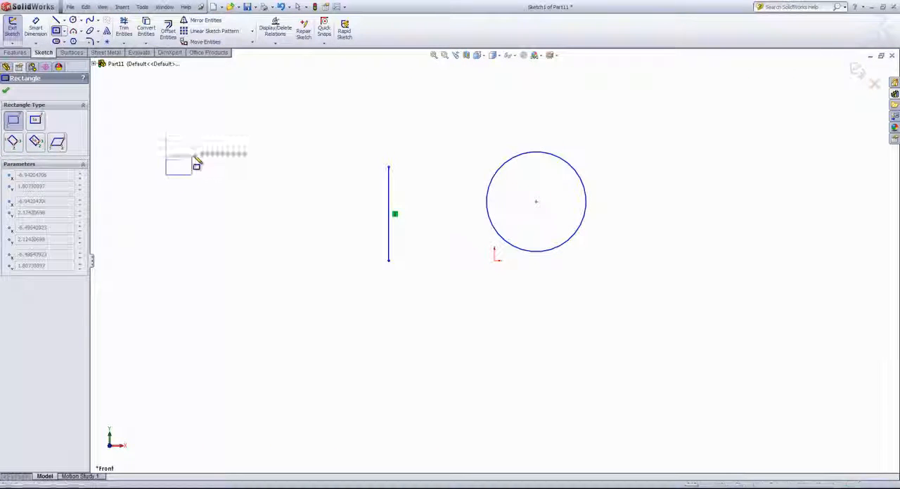
{"action": "left_click", "coordinate": [285, 109]}
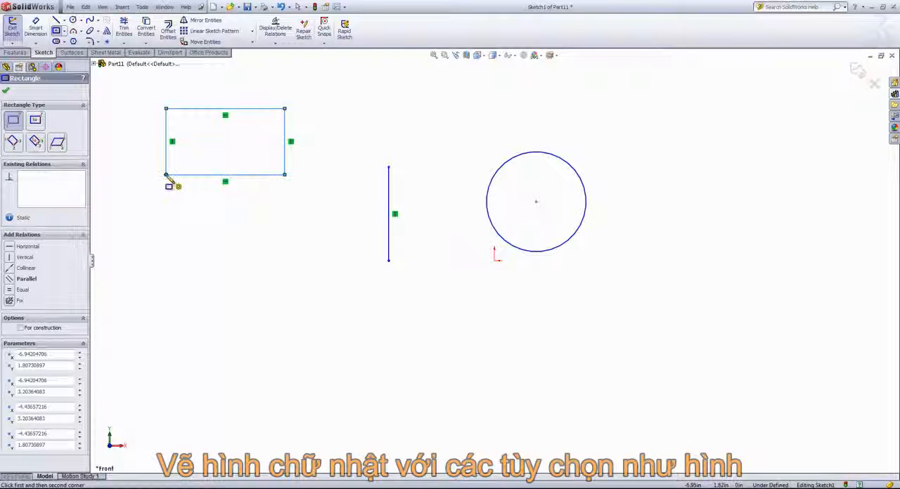
Step: Sketch a center rectangle about 2.71 in wide and 1.58 in high directly below the corner rectangle
{"action": "left_click", "coordinate": [36, 121]}
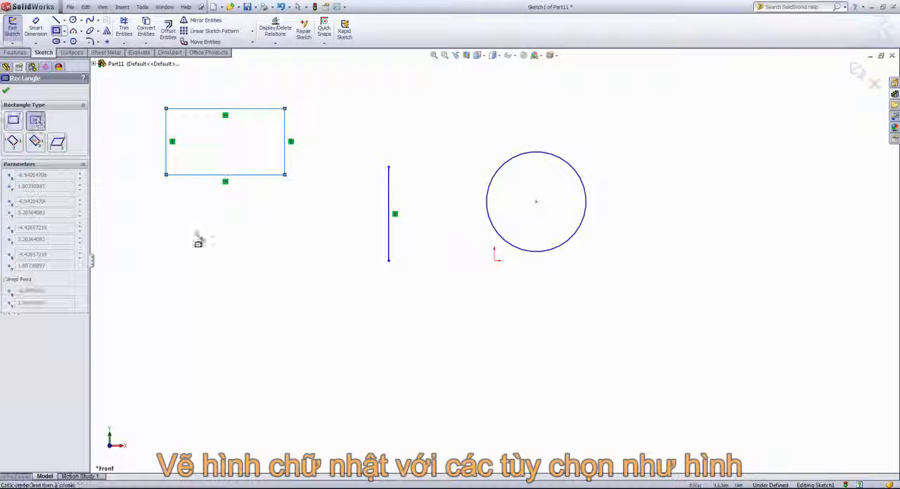
{"action": "left_click", "coordinate": [220, 242]}
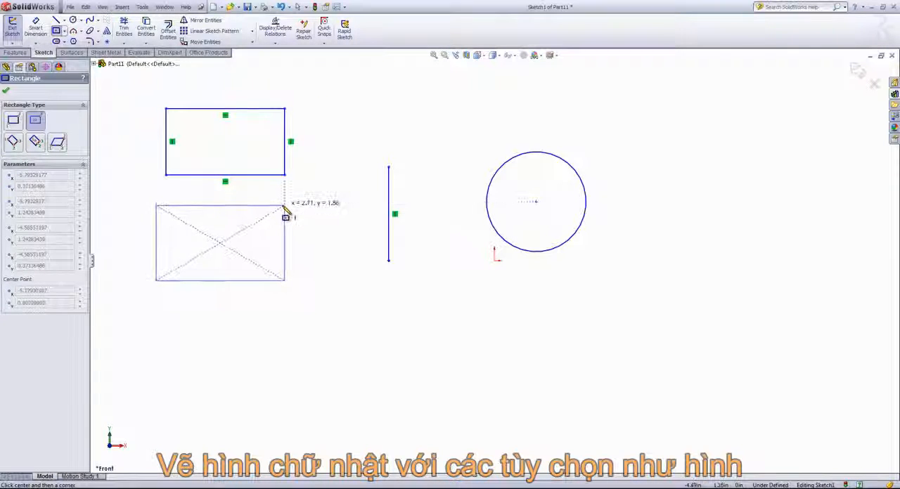
{"action": "left_click", "coordinate": [284, 206]}
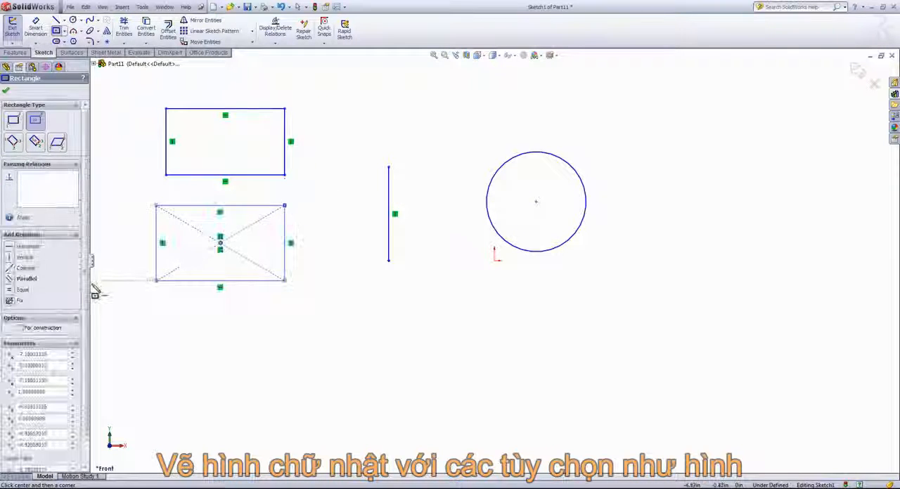
Step: Sketch a horizontal 3 Point Corner Rectangle about 2.78 in wide and 1.44 in high below the center rectangle
{"action": "left_click", "coordinate": [12, 143]}
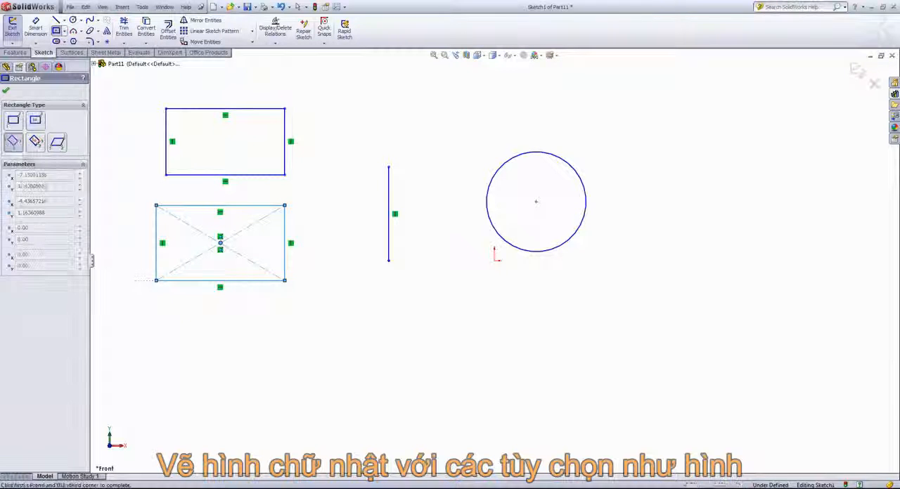
{"action": "left_click", "coordinate": [152, 372]}
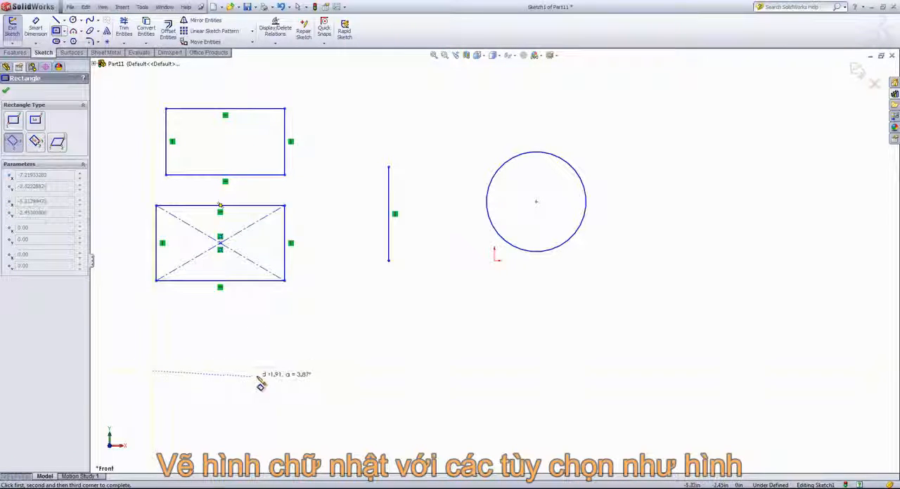
{"action": "left_click", "coordinate": [285, 371]}
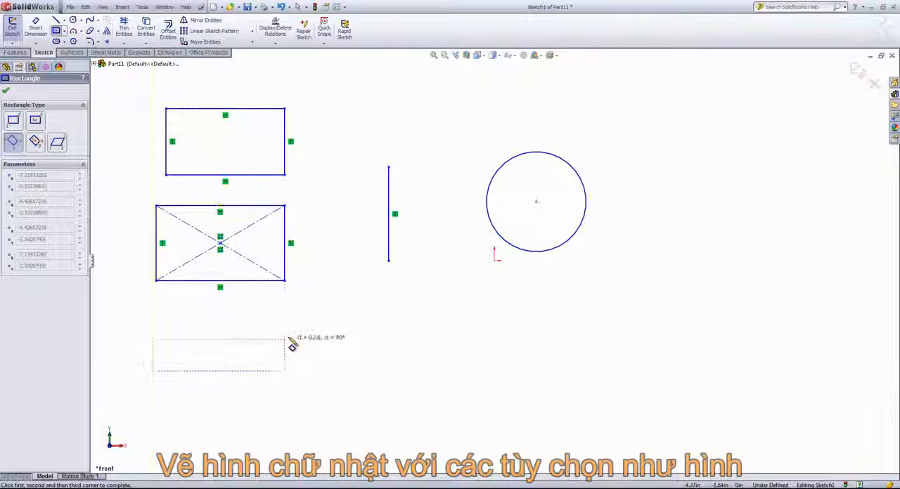
{"action": "left_click", "coordinate": [285, 304]}
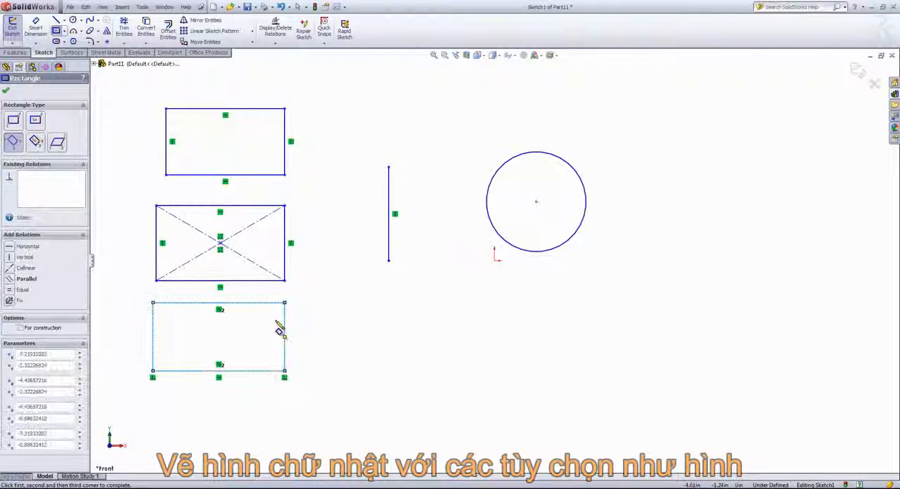
Step: Sketch a 3 Point Center Rectangle about 3.31 in wide and 1.61 in high below the vertical line
{"action": "left_click", "coordinate": [37, 143]}
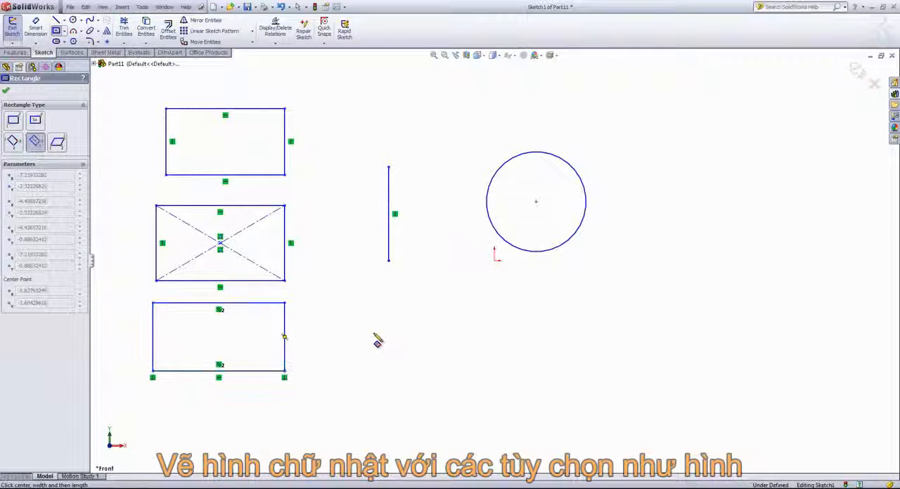
{"action": "left_click", "coordinate": [453, 334]}
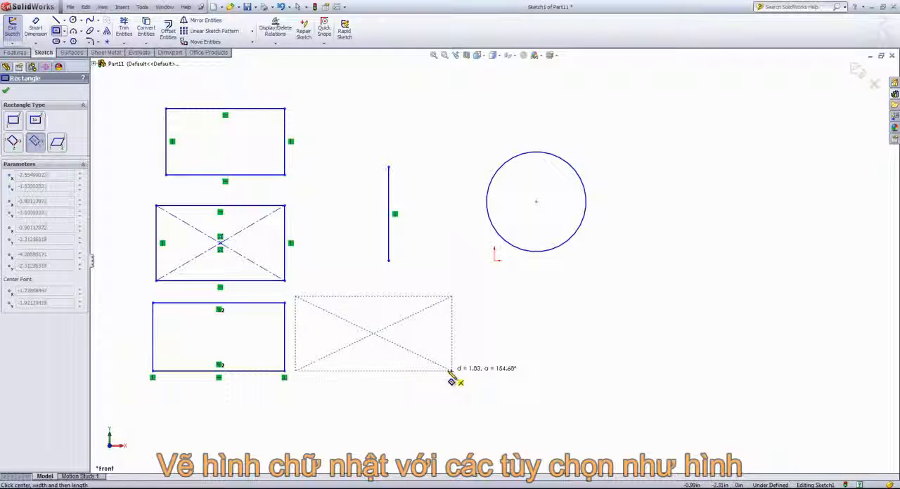
{"action": "left_click", "coordinate": [452, 372]}
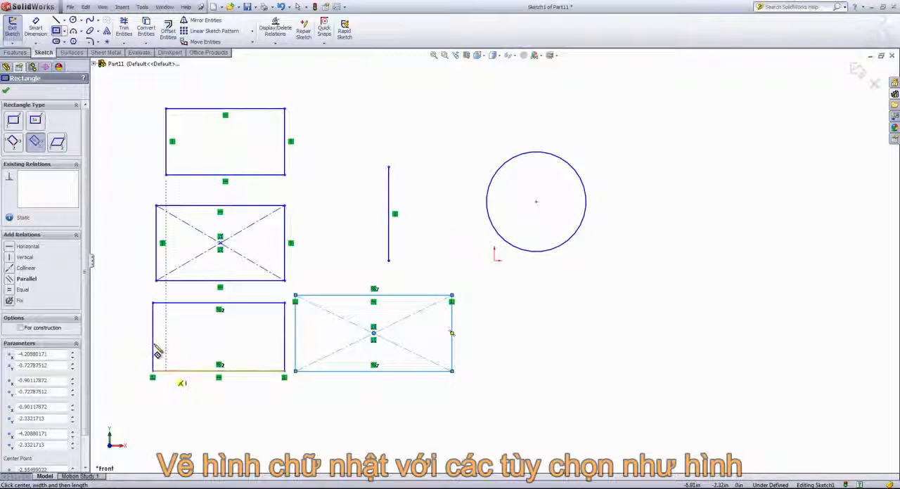
Step: Sketch a tilted parallelogram with sides of about 1.5 in and 1.03 in below the rectangles, and leave the rectangle command
{"action": "left_click", "coordinate": [57, 143]}
{"action": "scroll", "coordinate": [438, 418], "scroll_direction": "up", "scroll_amount": 1}
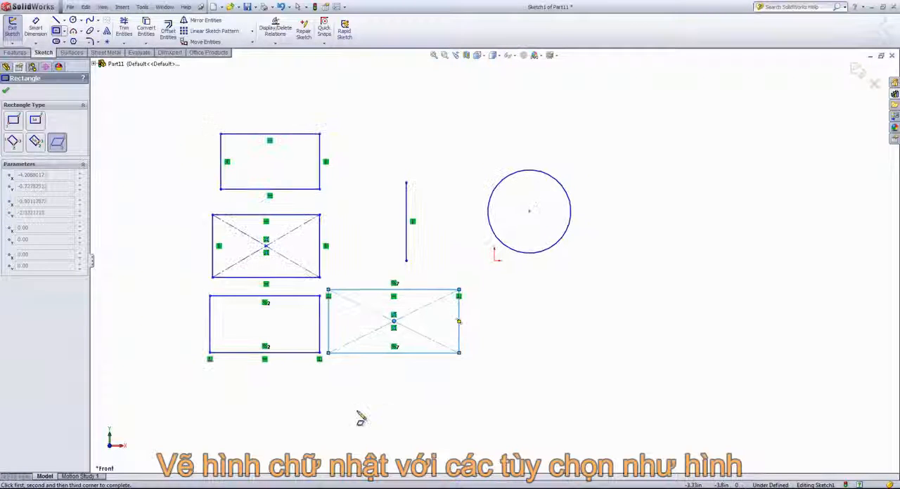
{"action": "left_click", "coordinate": [285, 434]}
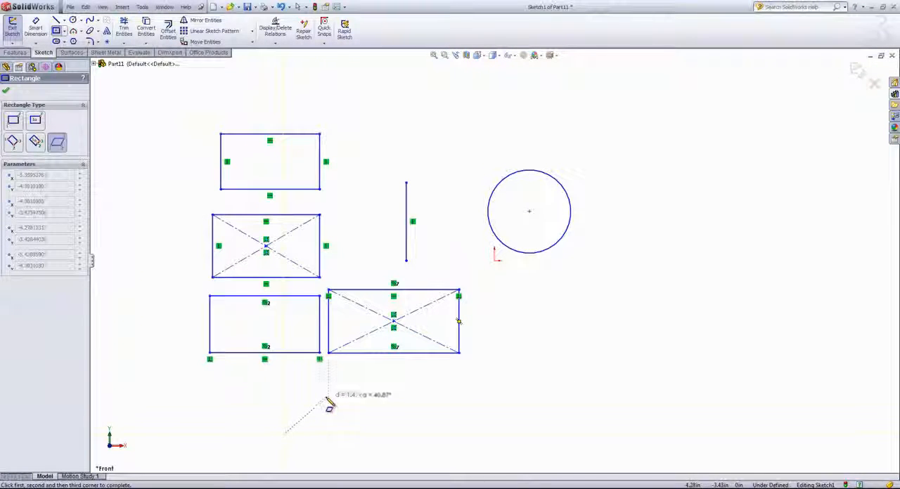
{"action": "left_click", "coordinate": [328, 399]}
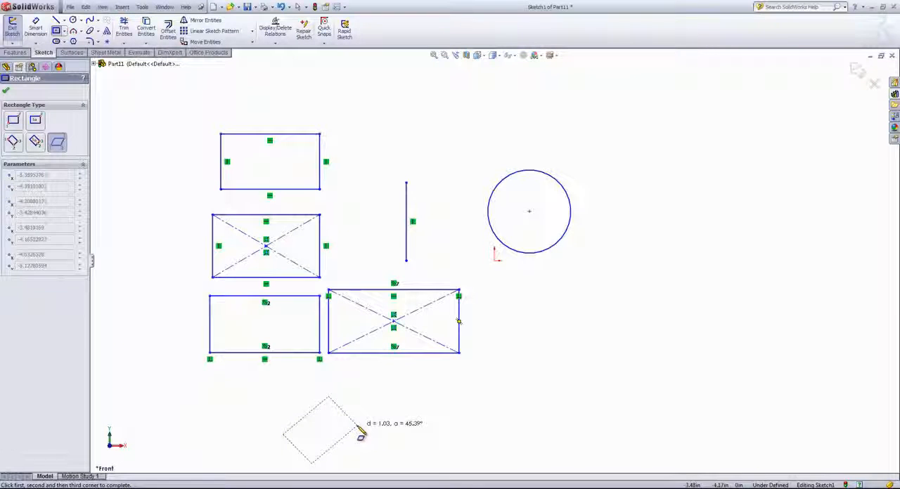
{"action": "left_click", "coordinate": [357, 425]}
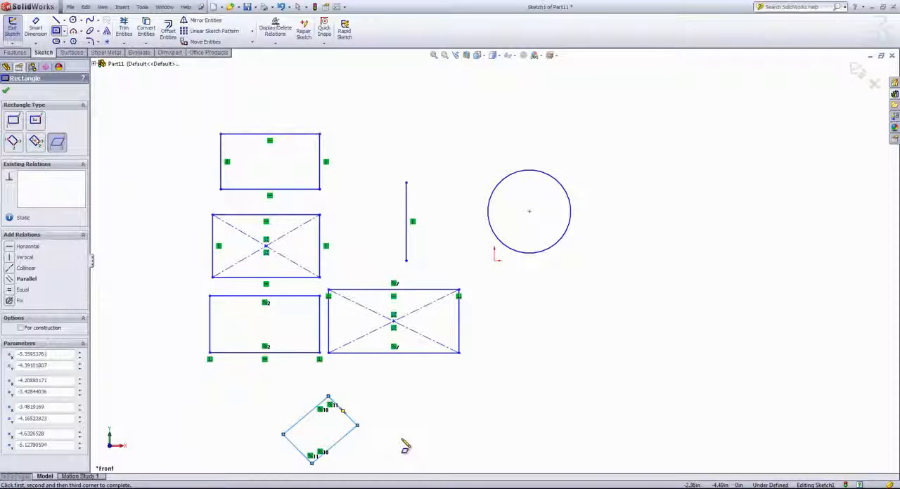
{"action": "right_click", "coordinate": [405, 447]}
{"action": "left_click", "coordinate": [429, 337]}
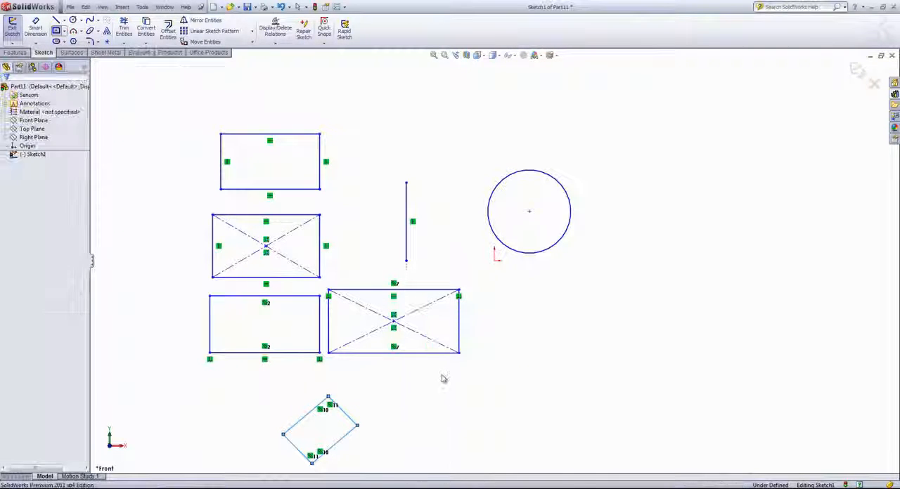
Step: Delete all the sketched entities: the line, the circle, the rectangles and the parallelogram
{"action": "scroll", "coordinate": [396, 413], "scroll_direction": "down", "scroll_amount": 2}
{"action": "mouse_move", "coordinate": [207, 432]}
{"action": "left_mouse_down"}
{"action": "mouse_move", "coordinate": [357, 362]}
{"action": "mouse_move", "coordinate": [467, 235]}
{"action": "mouse_move", "coordinate": [633, 95]}
{"action": "left_mouse_up"}
{"action": "key", "text": "Delete"}
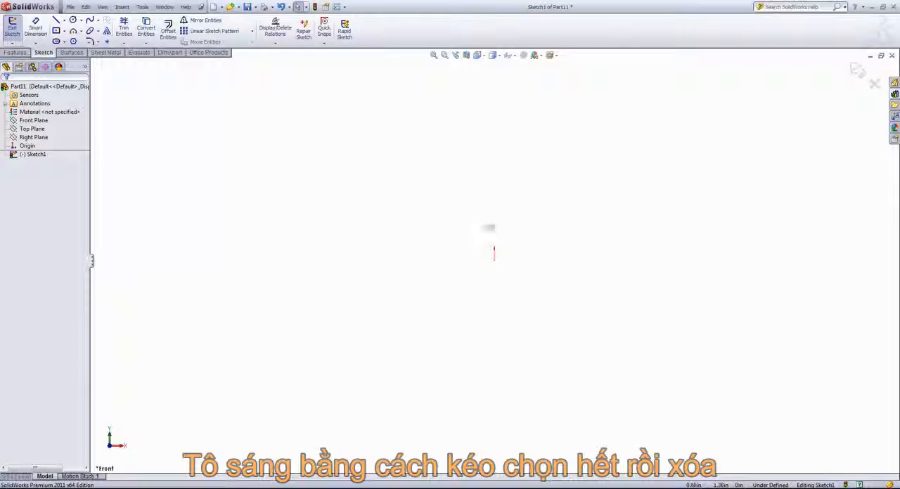
Step: Sketch a vertical centerline about 4.36 in long upward from the origin, and end the line command
{"action": "scroll", "coordinate": [647, 202], "scroll_direction": "down", "scroll_amount": 1}
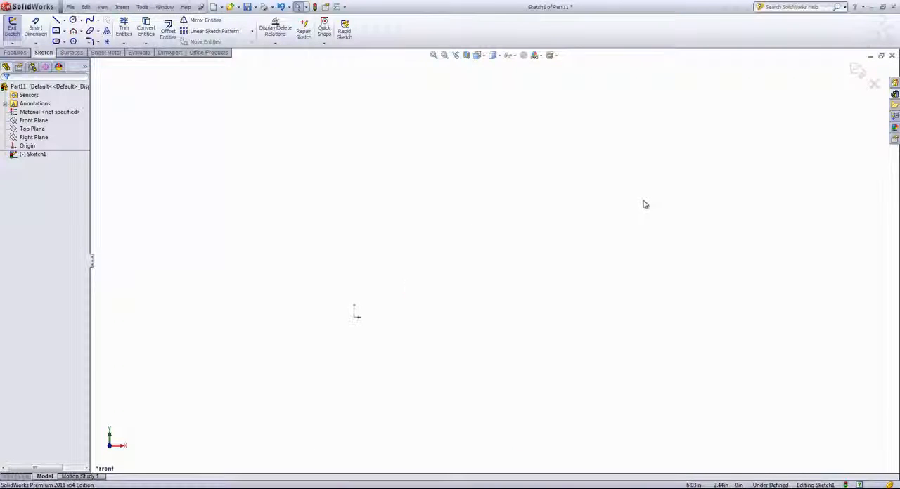
{"action": "scroll", "coordinate": [640, 206], "scroll_direction": "up", "scroll_amount": 1}
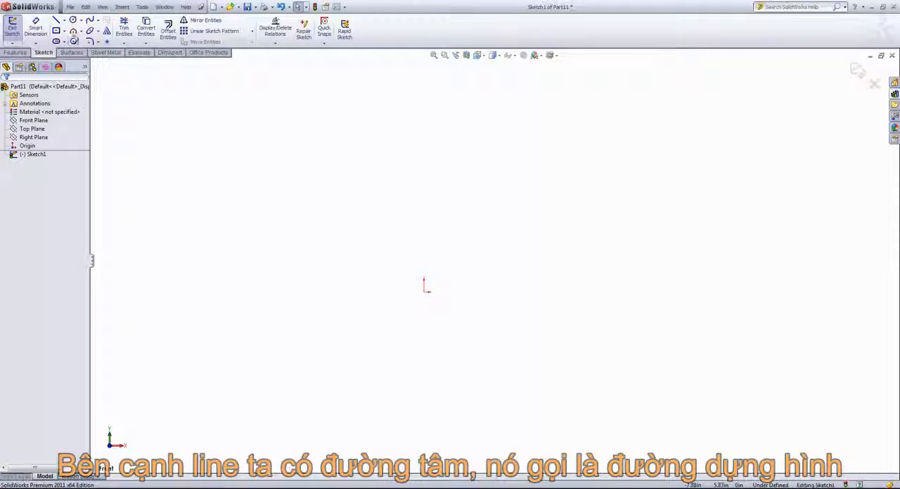
{"action": "left_click", "coordinate": [65, 20]}
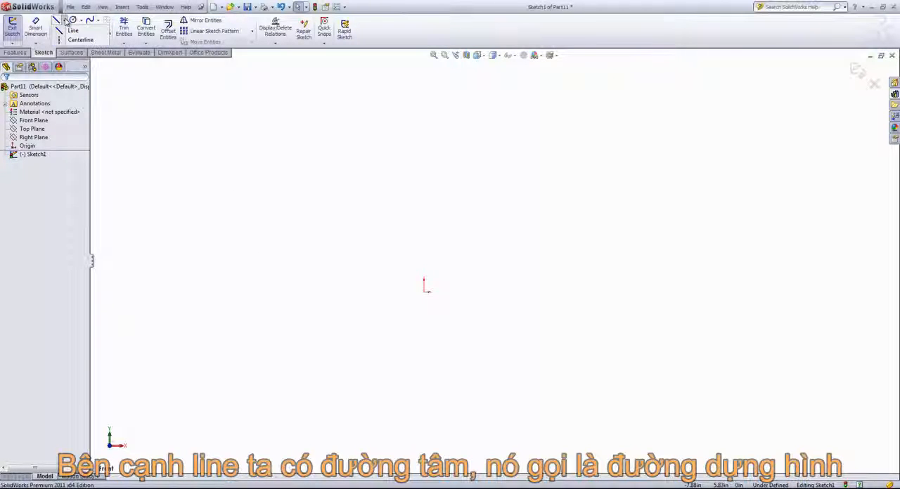
{"action": "left_click", "coordinate": [77, 39]}
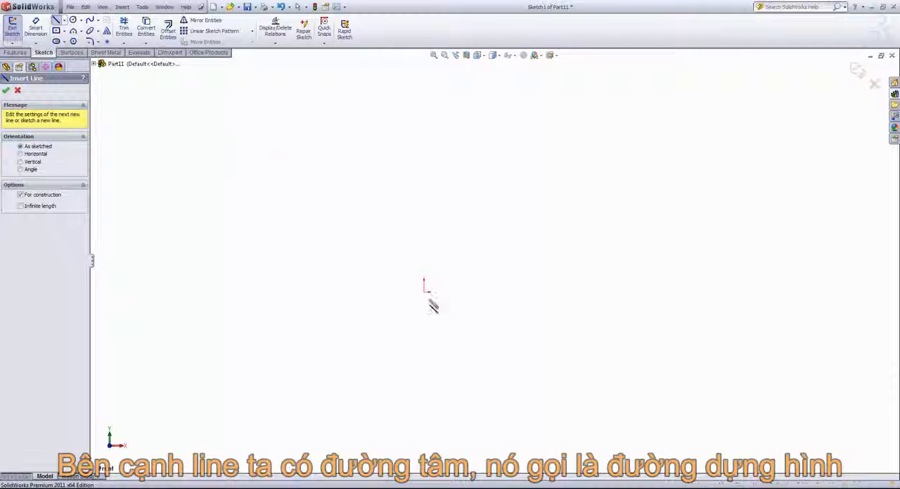
{"action": "left_click", "coordinate": [424, 291]}
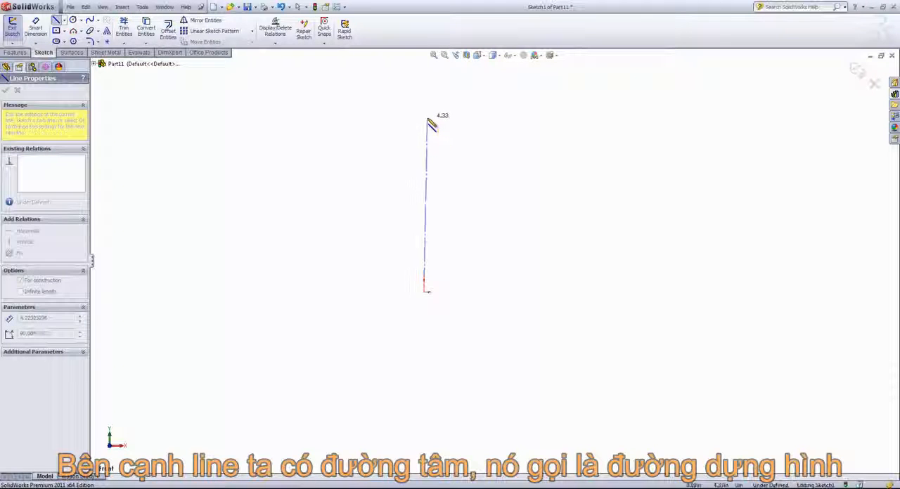
{"action": "left_click", "coordinate": [424, 118]}
{"action": "right_click", "coordinate": [481, 133]}
{"action": "left_click", "coordinate": [492, 135]}
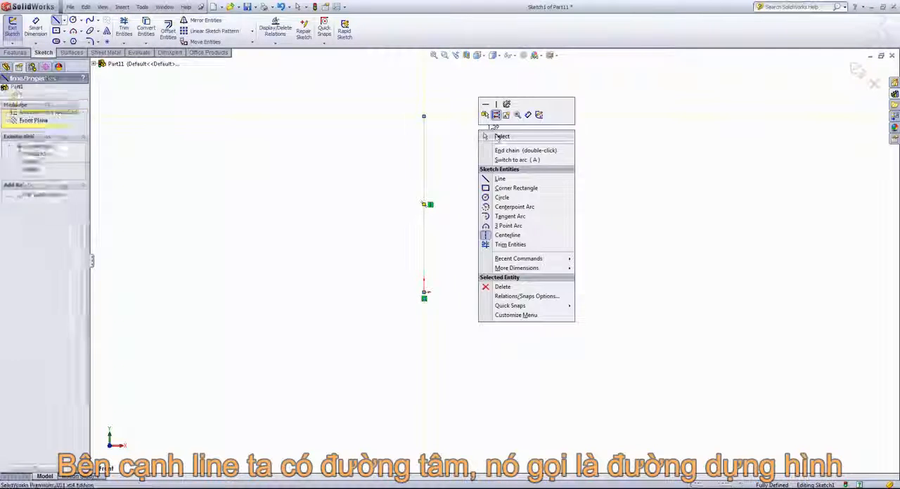
Step: Examine the construction geometry option in the vertical centerline's properties
{"action": "left_click", "coordinate": [424, 146]}
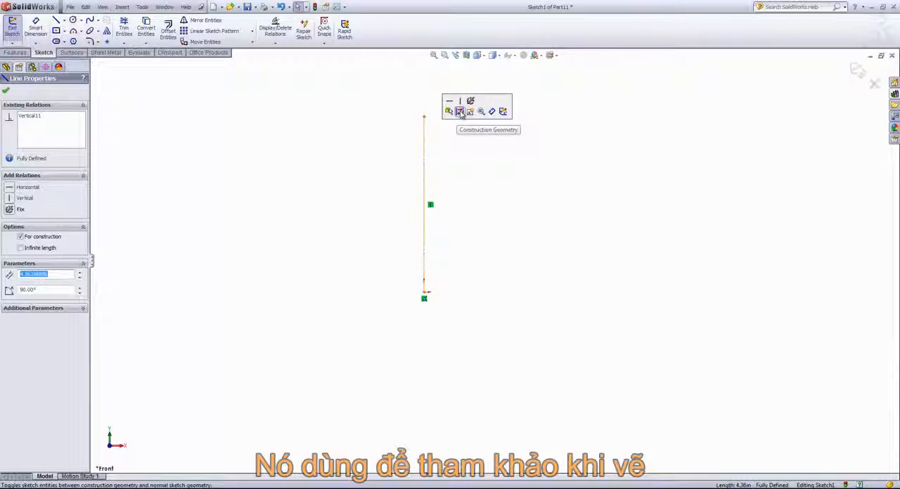
{"action": "left_click", "coordinate": [464, 167]}
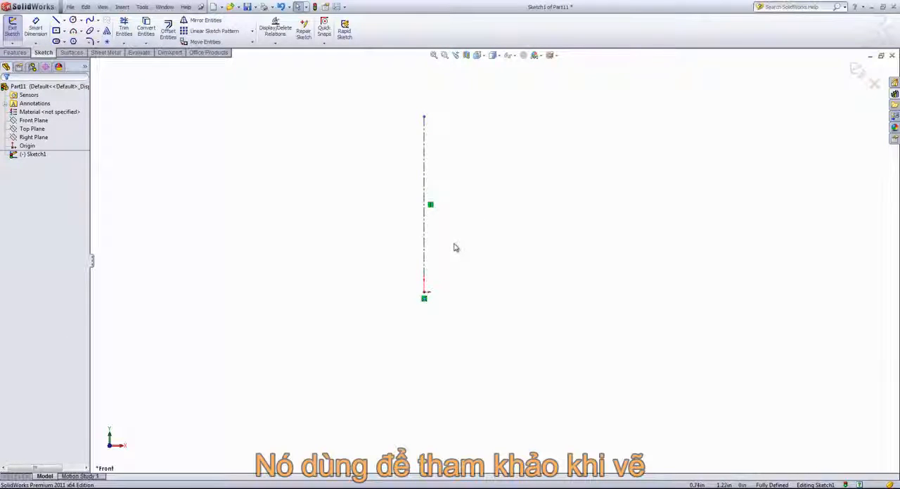
Step: Sketch three connected lines from the centerline's upper end around to the origin, forming a rectangle about 3.7 in wide and 4.36 in high
{"action": "left_click", "coordinate": [56, 20]}
{"action": "left_click", "coordinate": [424, 117]}
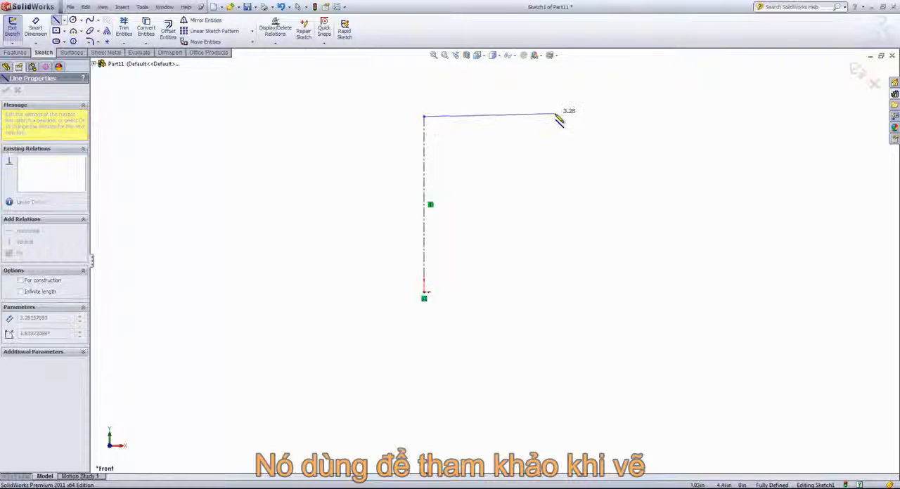
{"action": "left_click", "coordinate": [574, 117]}
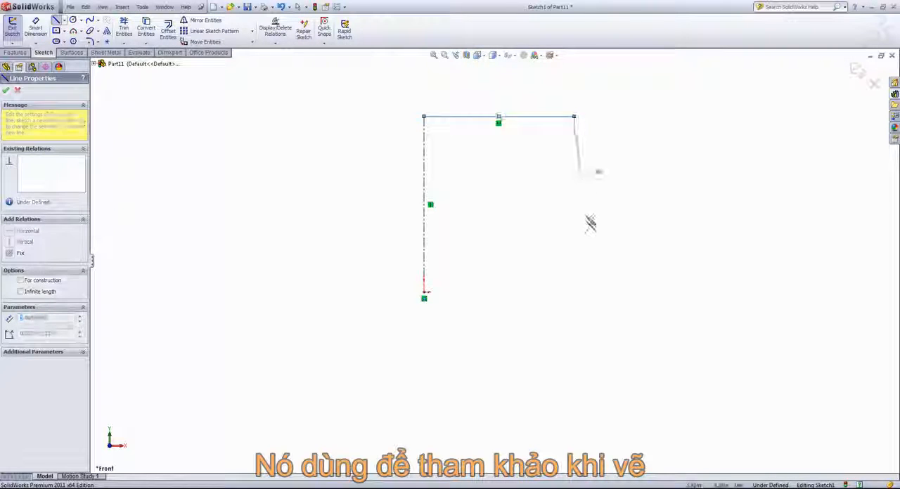
{"action": "left_click", "coordinate": [575, 294]}
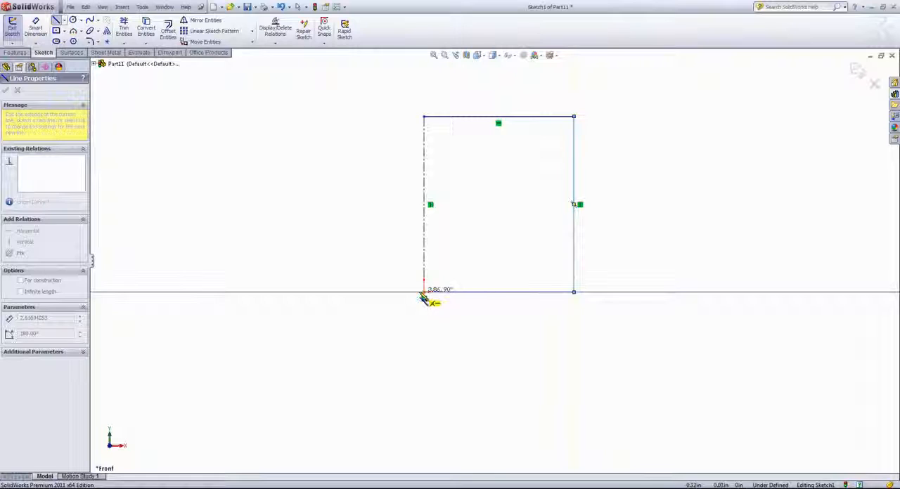
{"action": "left_click", "coordinate": [424, 292]}
{"action": "right_click", "coordinate": [475, 232]}
{"action": "left_click", "coordinate": [494, 268]}
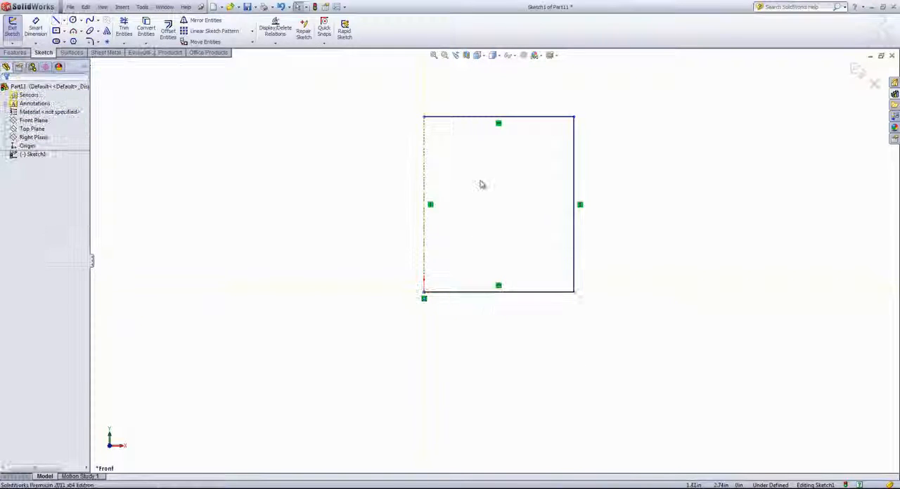
{"action": "middle_click_drag", "start_coordinate": [502, 182], "coordinate": [483, 185]}
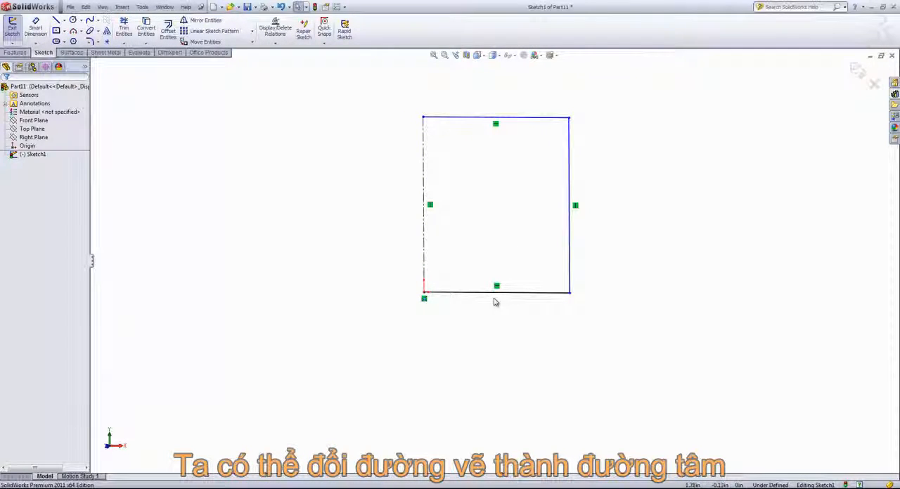
Step: Sketch a center-based circle of about 1.73 in radius left of the rectangle, and convert it to construction geometry
{"action": "left_click", "coordinate": [73, 20]}
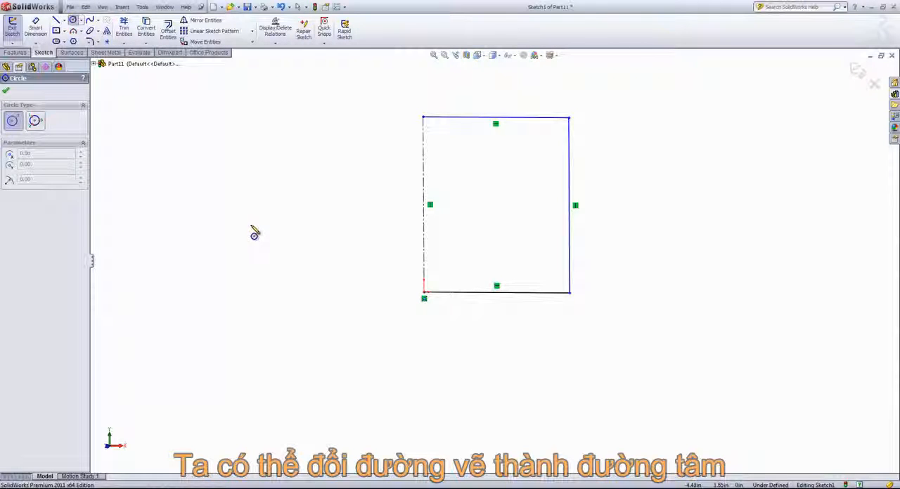
{"action": "left_click", "coordinate": [251, 225]}
{"action": "left_click", "coordinate": [312, 196]}
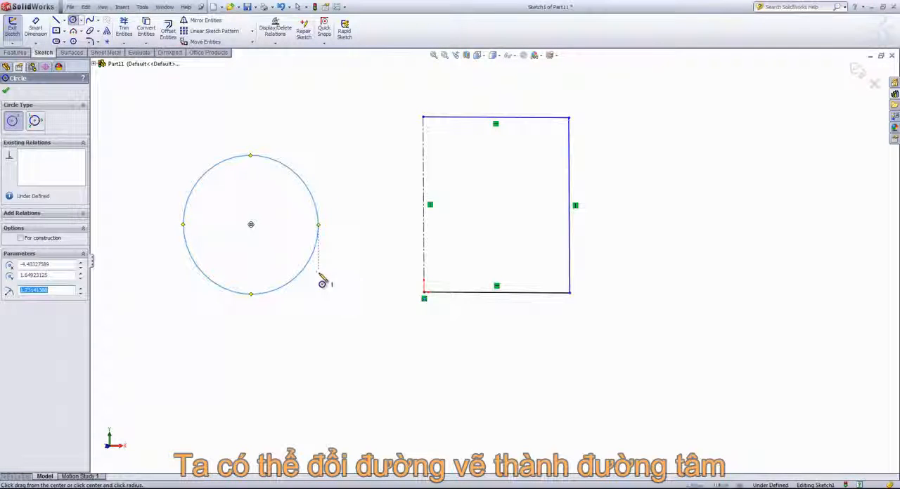
{"action": "right_click", "coordinate": [251, 225]}
{"action": "left_click", "coordinate": [266, 226]}
{"action": "left_click", "coordinate": [297, 176]}
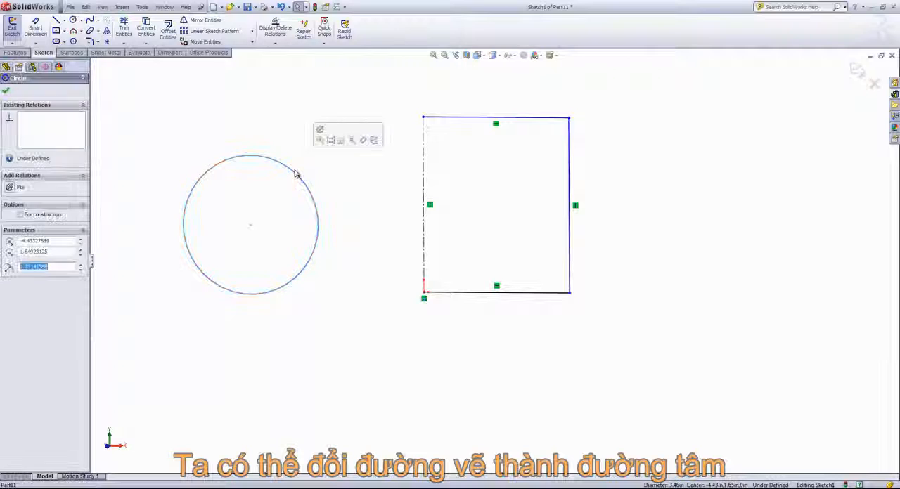
{"action": "left_click", "coordinate": [322, 140]}
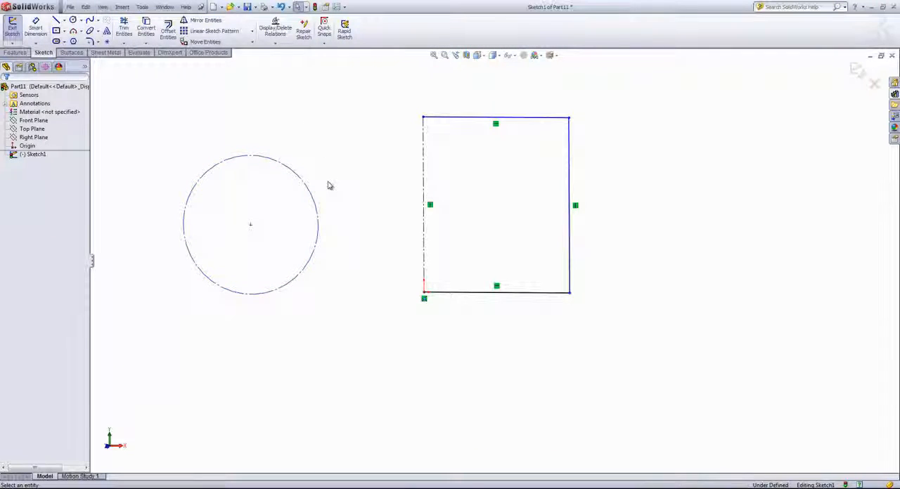
Step: Sketch a Perimeter Circle of about 1.36 in radius through three points above the construction circle, and leave the circle command
{"action": "key", "text": "z"}
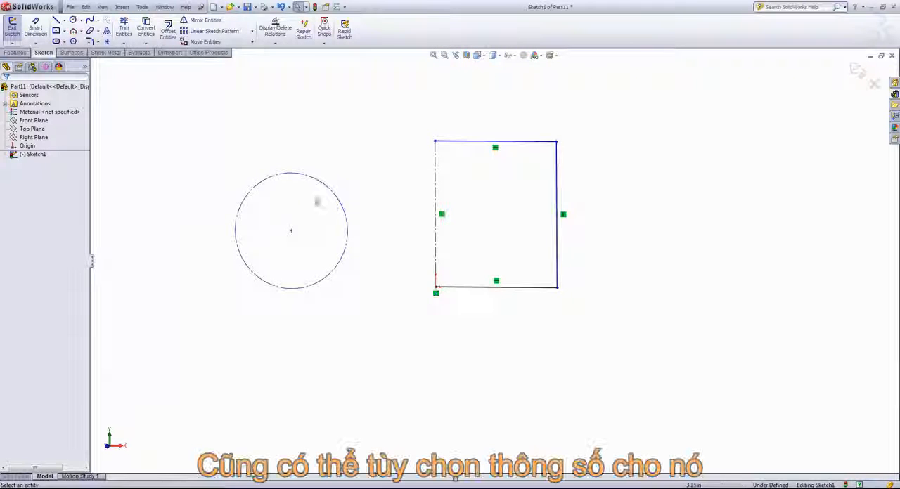
{"action": "left_click", "coordinate": [83, 21]}
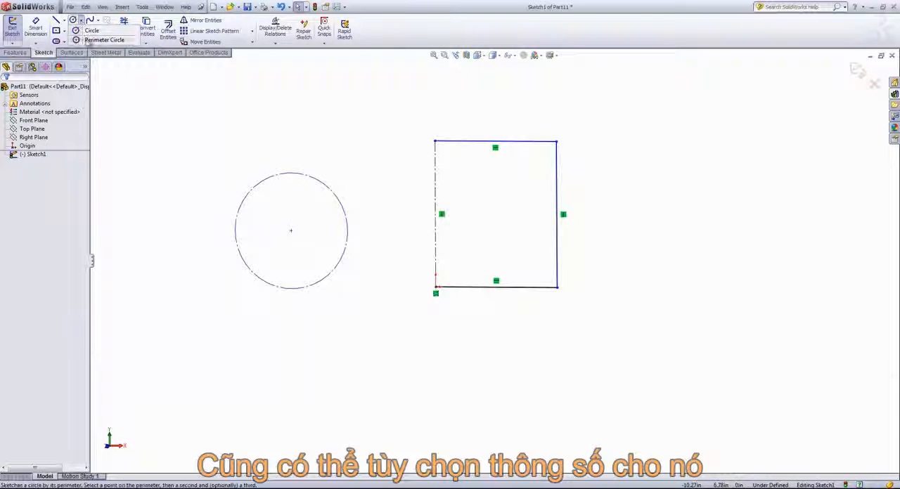
{"action": "left_click", "coordinate": [88, 30]}
{"action": "left_click", "coordinate": [239, 99]}
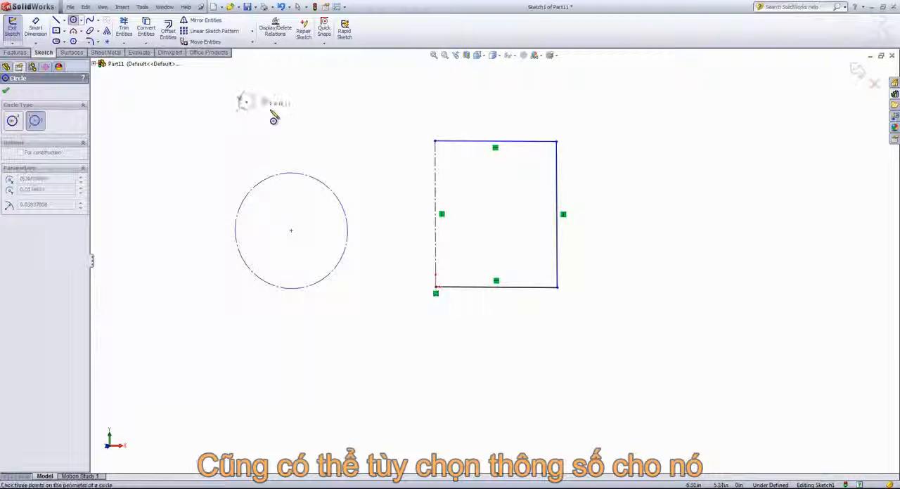
{"action": "left_click", "coordinate": [313, 116]}
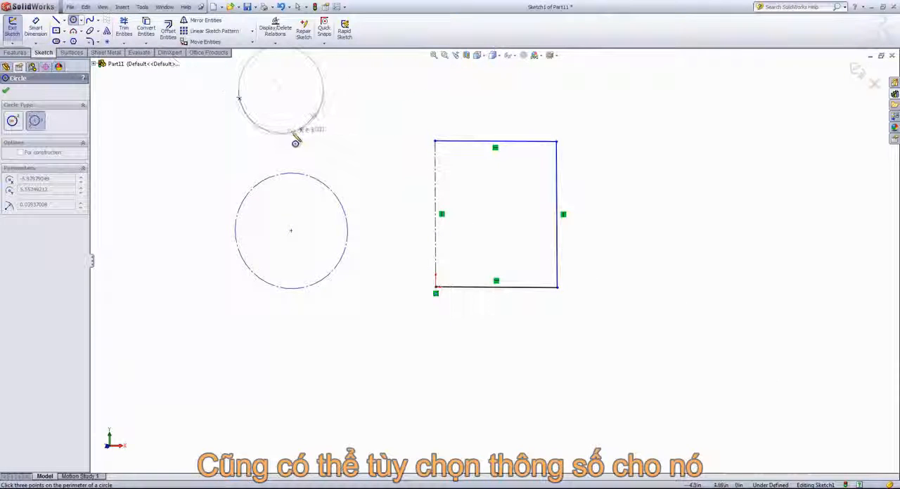
{"action": "left_click", "coordinate": [287, 132]}
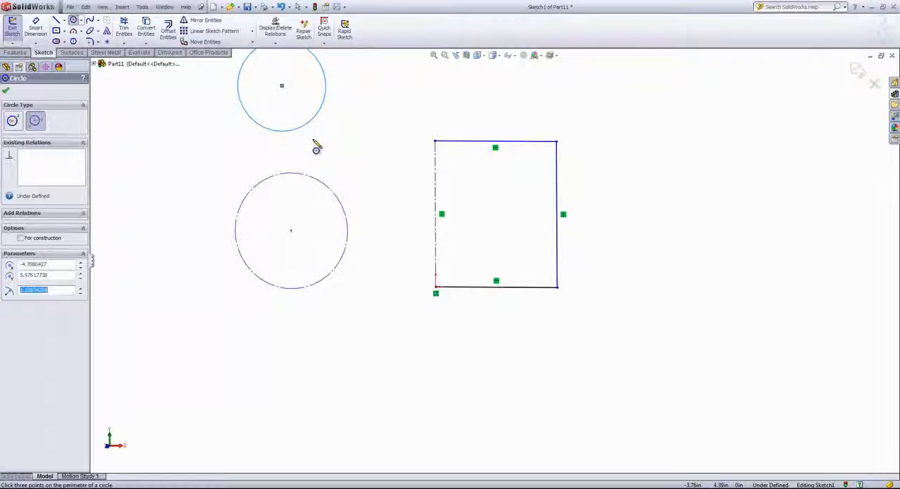
{"action": "key", "text": "z"}
{"action": "right_click", "coordinate": [387, 135]}
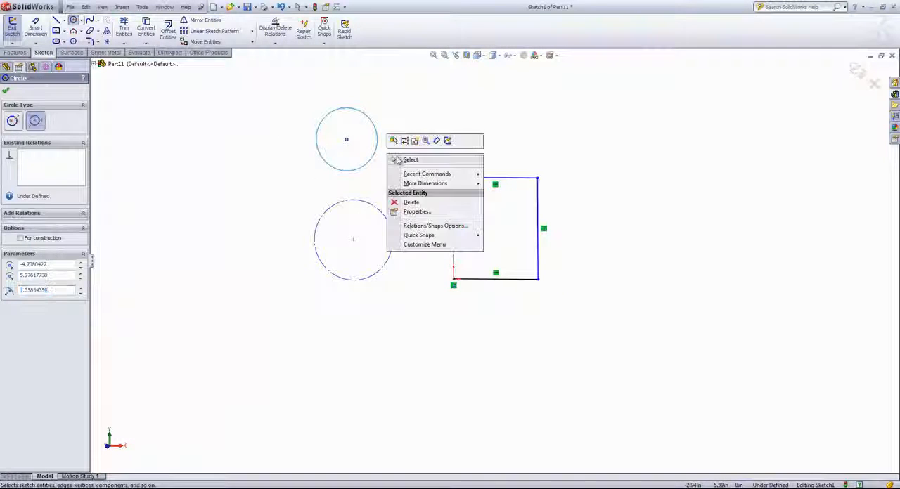
{"action": "left_click", "coordinate": [395, 159]}
Step: Delete all the sketched entities: both circles, the rectangle's lines and the centerline
{"action": "mouse_move", "coordinate": [246, 80]}
{"action": "left_mouse_down"}
{"action": "mouse_move", "coordinate": [626, 353]}
{"action": "mouse_move", "coordinate": [620, 346]}
{"action": "left_mouse_up"}
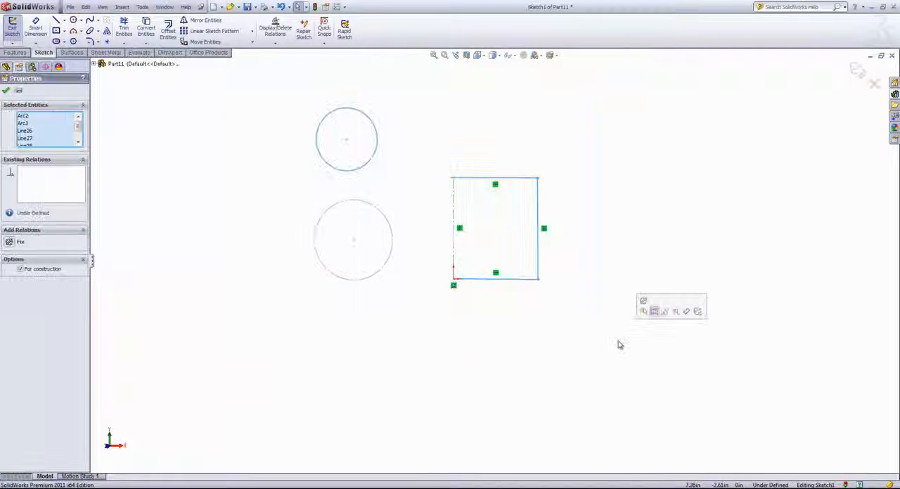
{"action": "key", "text": "Delete"}
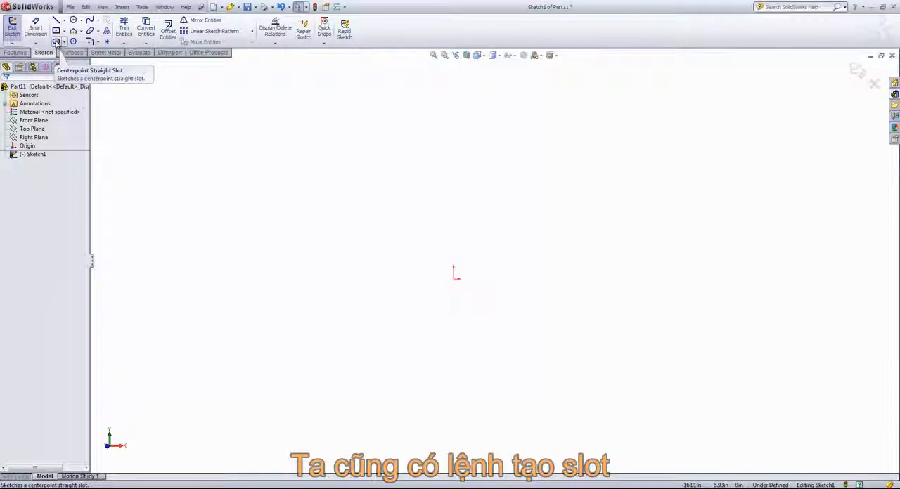
Step: Sketch a horizontal Straight Slot about 4.92 in long between its end centers, above and left of the origin
{"action": "left_click", "coordinate": [63, 42]}
{"action": "left_click", "coordinate": [56, 41]}
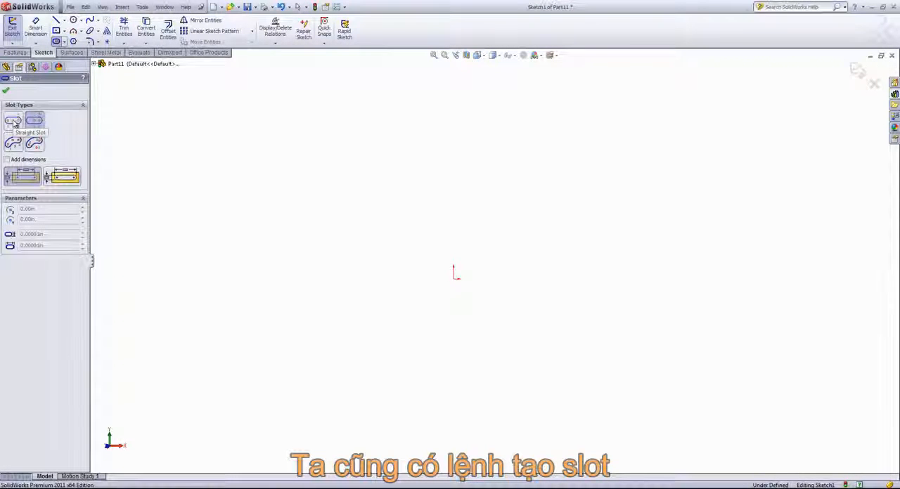
{"action": "left_click", "coordinate": [14, 122]}
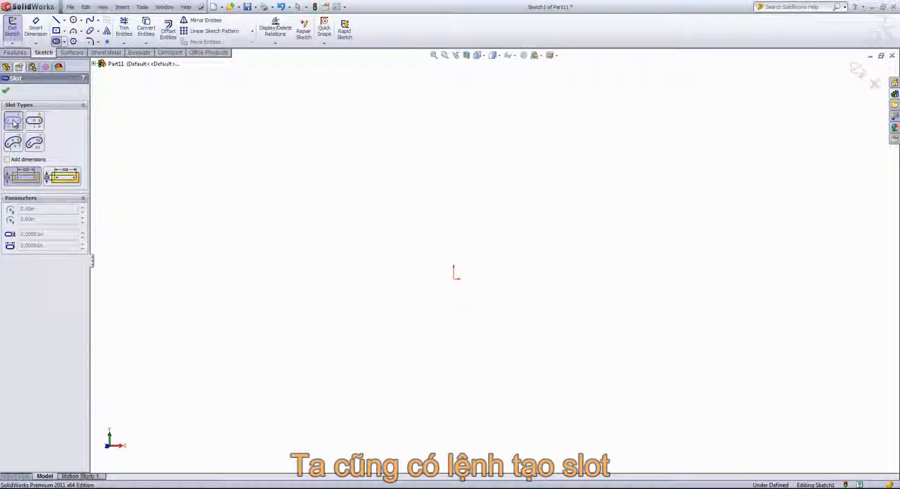
{"action": "left_click", "coordinate": [441, 149]}
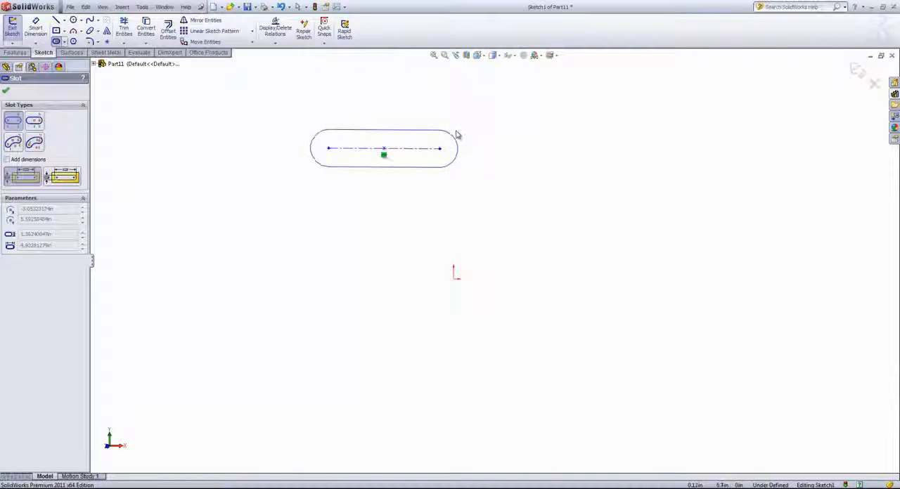
{"action": "left_click", "coordinate": [455, 129]}
Step: Sketch a tilted Centerpoint Straight Slot about 5.08 in long and 1.95 in wide below the horizontal slot
{"action": "left_click", "coordinate": [33, 123]}
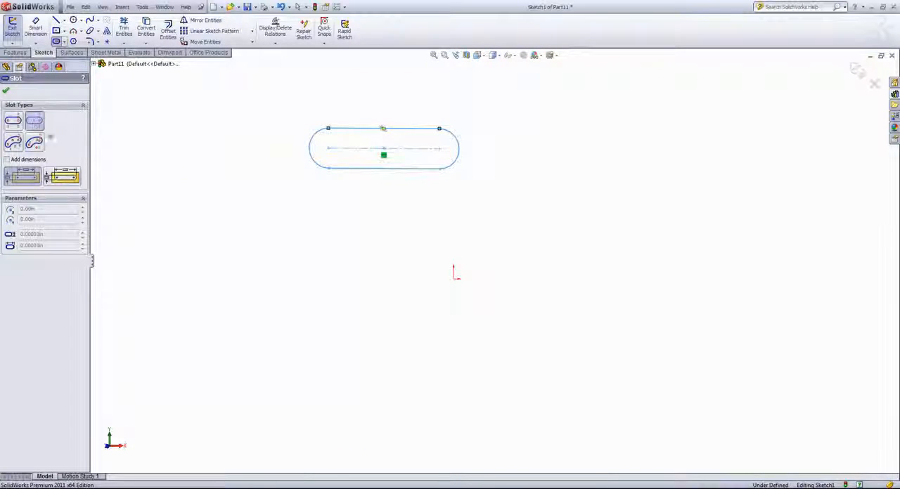
{"action": "left_click", "coordinate": [300, 210]}
{"action": "left_click", "coordinate": [332, 213]}
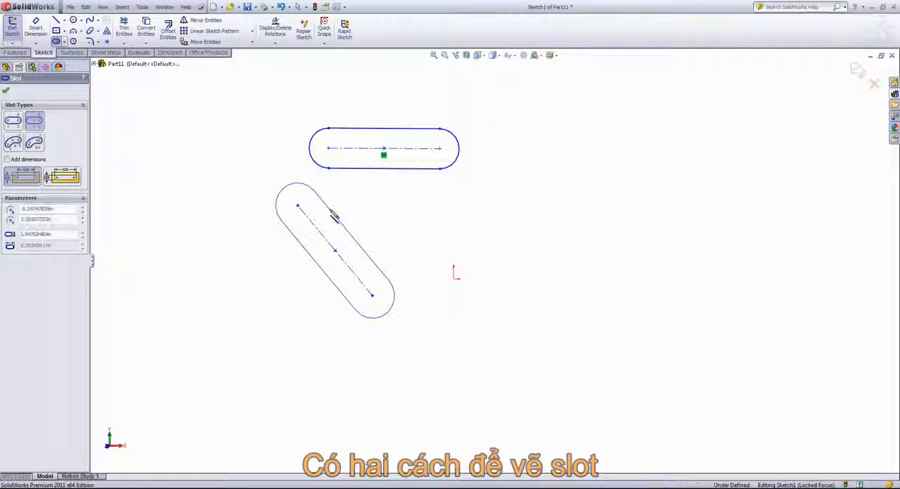
Step: Sketch a 3 Point Arc Slot starting at the origin, with about 5.2 in arc radius and 44° span, and leave the slot command
{"action": "left_click", "coordinate": [14, 145]}
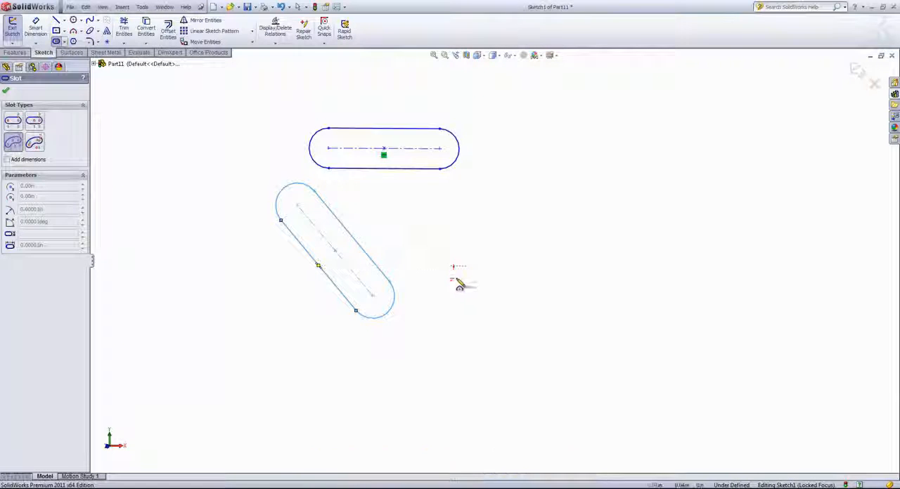
{"action": "left_click", "coordinate": [456, 277]}
{"action": "left_click", "coordinate": [508, 213]}
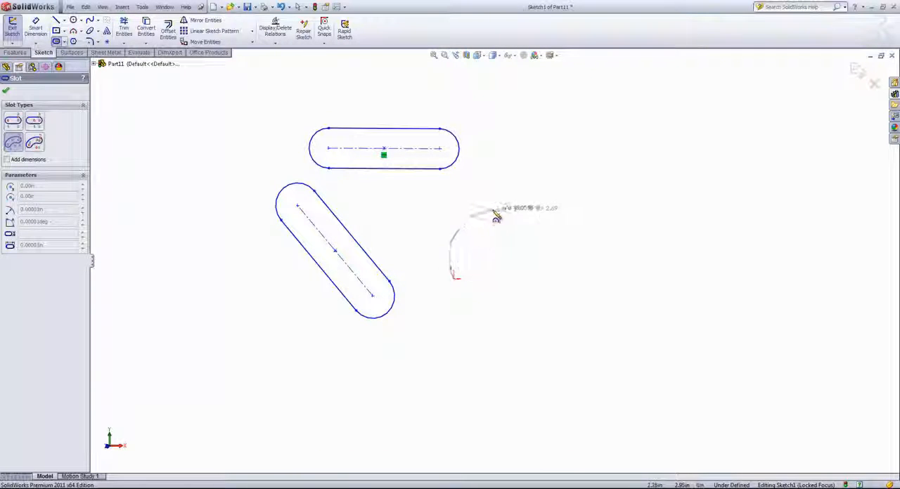
{"action": "left_click", "coordinate": [490, 235]}
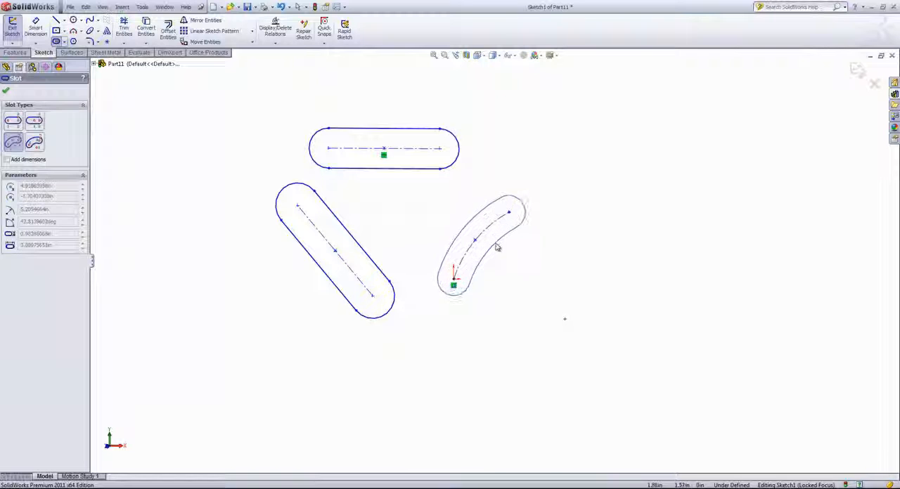
{"action": "left_click", "coordinate": [496, 245]}
{"action": "right_click", "coordinate": [517, 320]}
{"action": "left_click", "coordinate": [526, 325]}
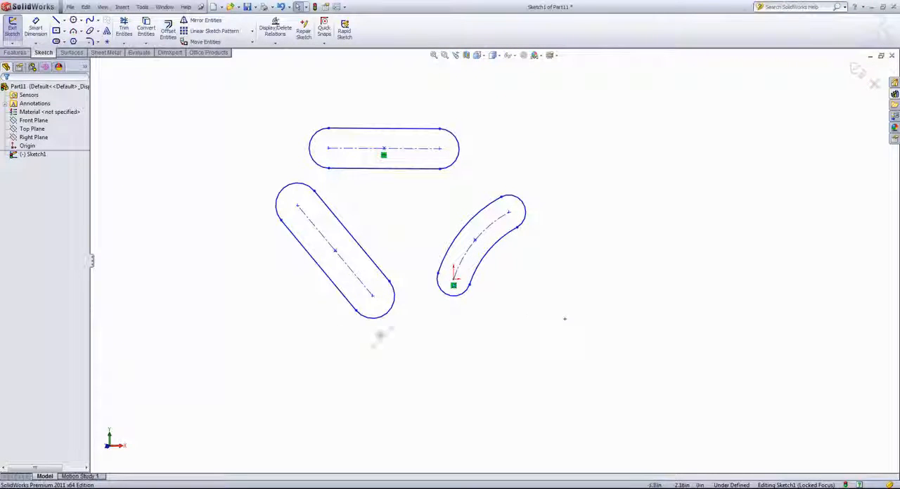
Step: Delete the horizontal, tilted and arc slots from the sketch
{"action": "left_click_drag", "start_coordinate": [208, 348], "coordinate": [616, 97]}
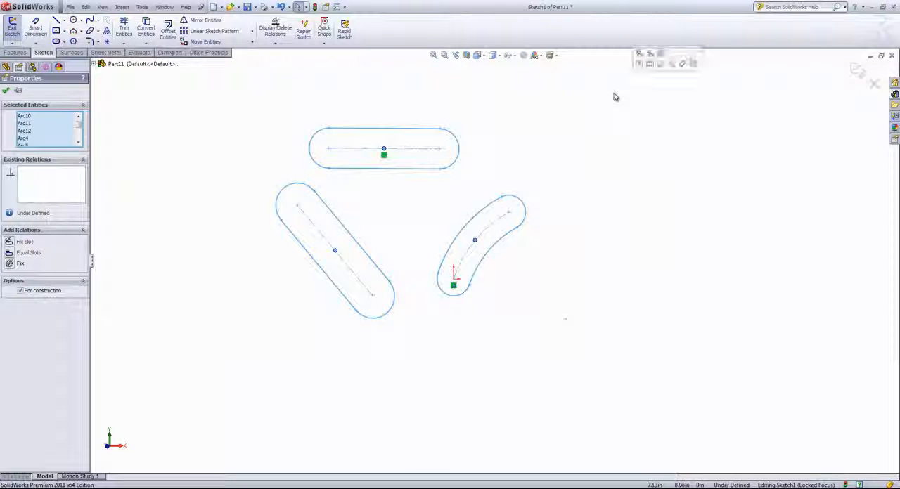
{"action": "key", "text": "Delete"}
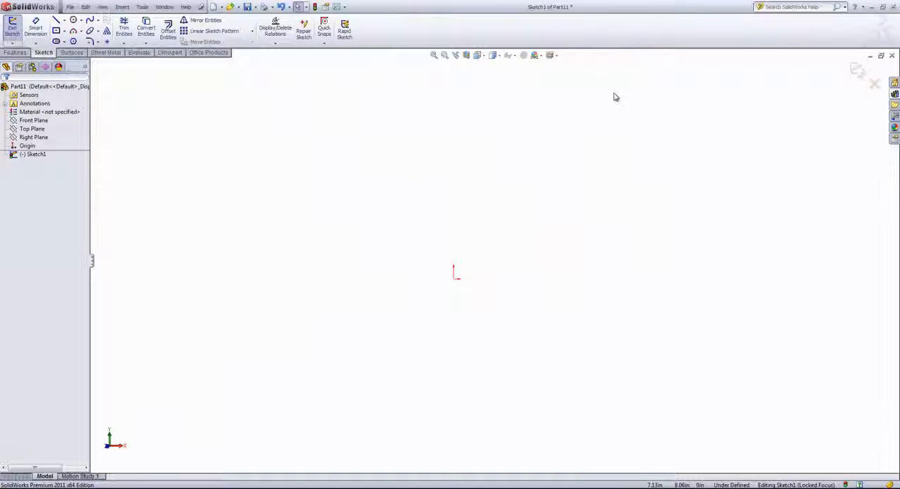
Step: Sketch a full ellipse centered on the origin with radii of about 5.11 in horizontally and 2.52 in vertically, and leave the ellipse command
{"action": "left_click", "coordinate": [97, 33]}
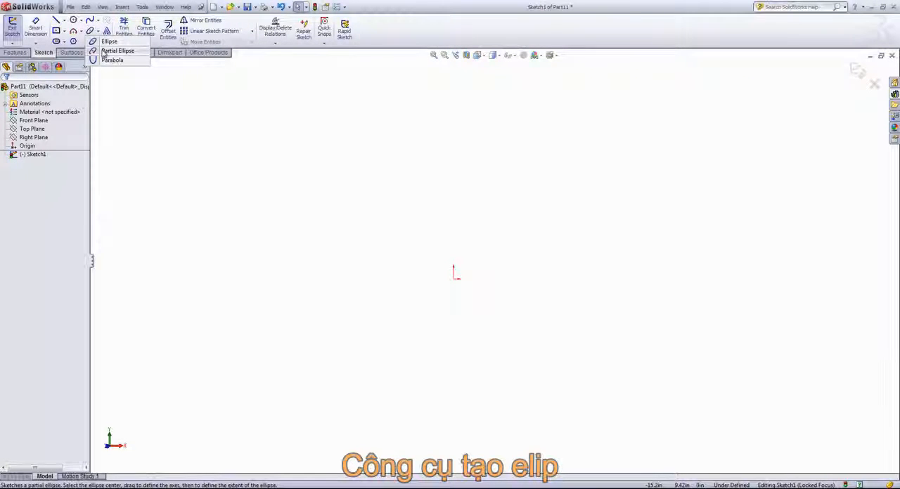
{"action": "left_click", "coordinate": [107, 52]}
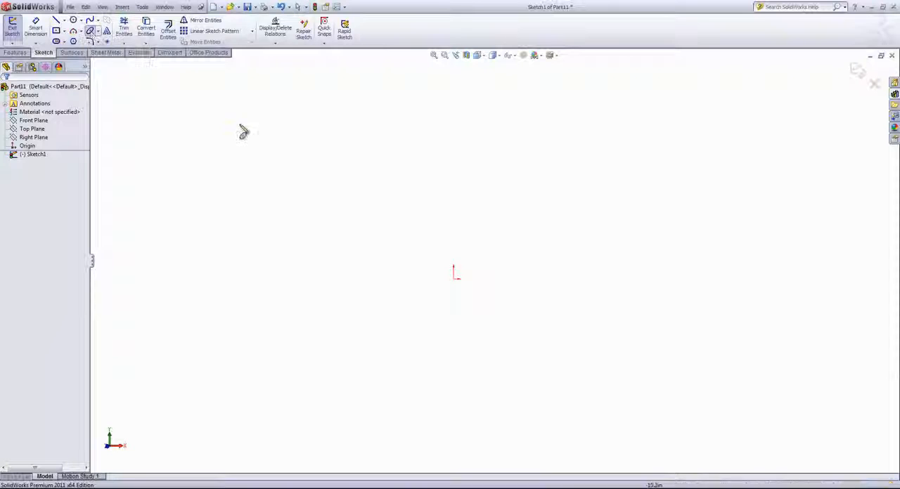
{"action": "left_click", "coordinate": [454, 276]}
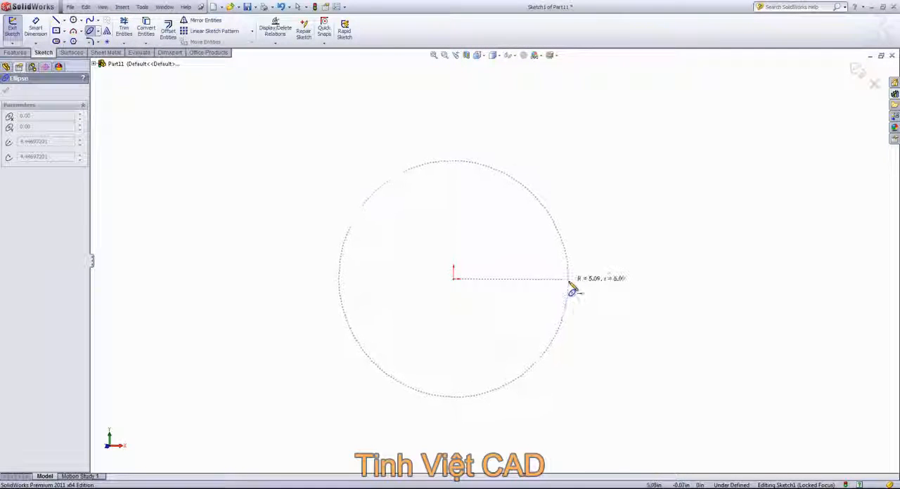
{"action": "left_click", "coordinate": [568, 280]}
{"action": "left_click", "coordinate": [512, 227]}
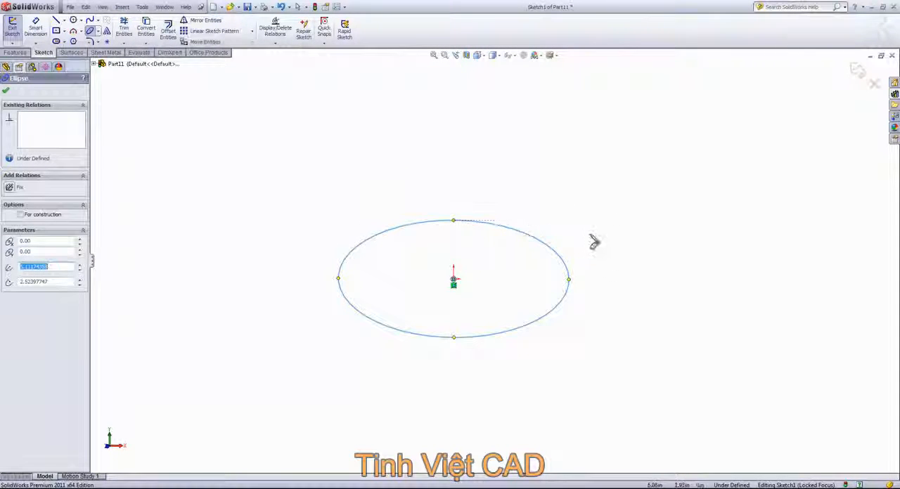
{"action": "right_click", "coordinate": [595, 243]}
{"action": "left_click", "coordinate": [609, 247]}
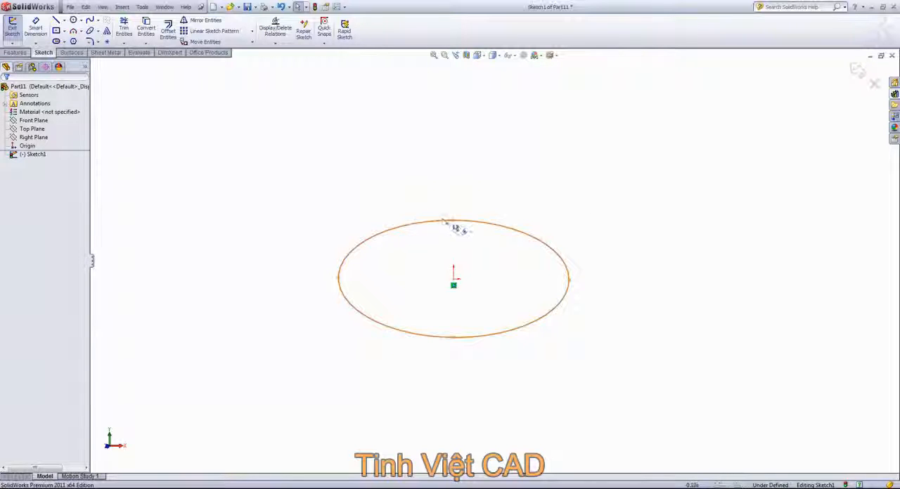
Step: Tilt and widen the ellipse by moving its upper quadrant point, and delete the reshaped ellipse from the sketch
{"action": "left_click_drag", "start_coordinate": [454, 222], "coordinate": [405, 226]}
{"action": "left_click_drag", "start_coordinate": [429, 221], "coordinate": [507, 194]}
{"action": "left_click", "coordinate": [422, 220]}
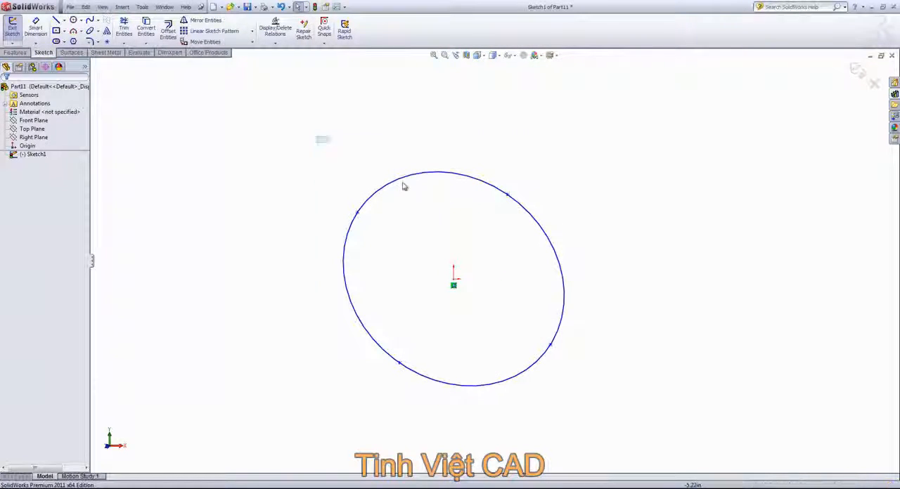
{"action": "left_click_drag", "start_coordinate": [316, 137], "coordinate": [633, 427]}
{"action": "key", "text": "Delete"}
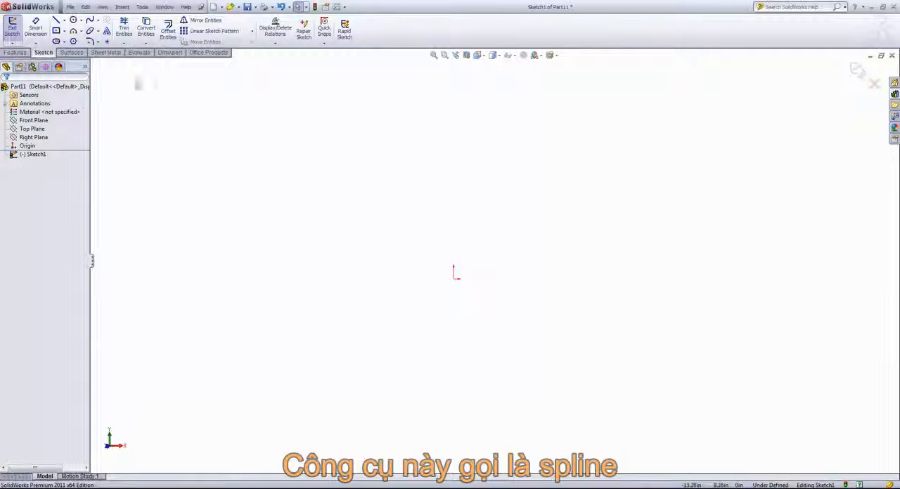
Step: Sketch a three-point spline from the origin, bowing left and ending about 1.45 in left and 8.87 in above it, and leave the command
{"action": "left_click", "coordinate": [98, 22]}
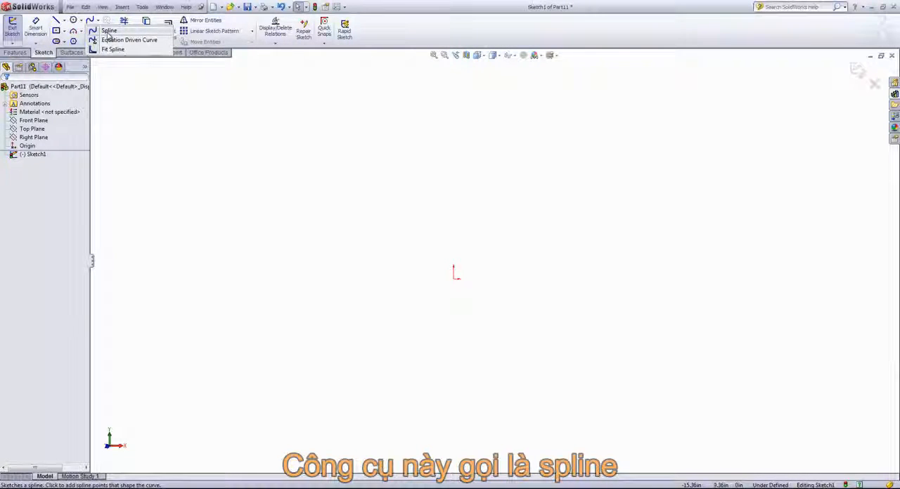
{"action": "left_click", "coordinate": [107, 30]}
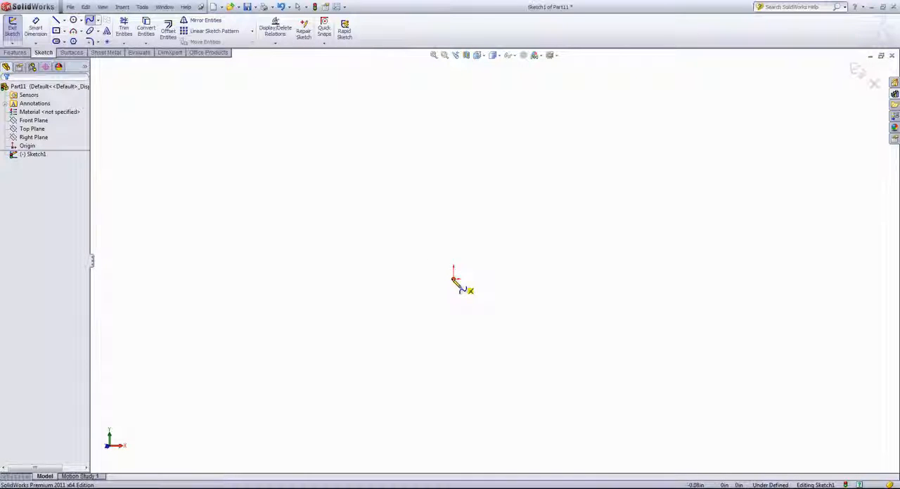
{"action": "left_click", "coordinate": [454, 279]}
{"action": "left_click", "coordinate": [377, 154]}
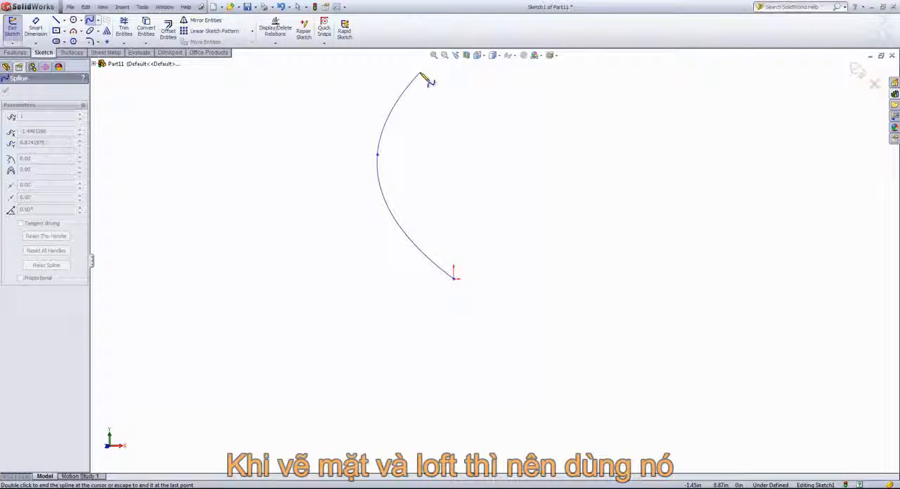
{"action": "left_click", "coordinate": [421, 73]}
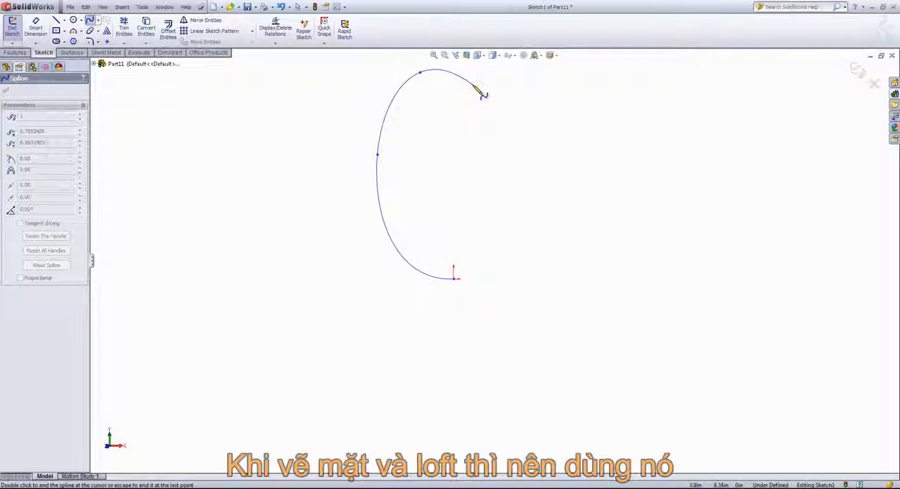
{"action": "right_click", "coordinate": [474, 87]}
{"action": "left_click", "coordinate": [500, 107]}
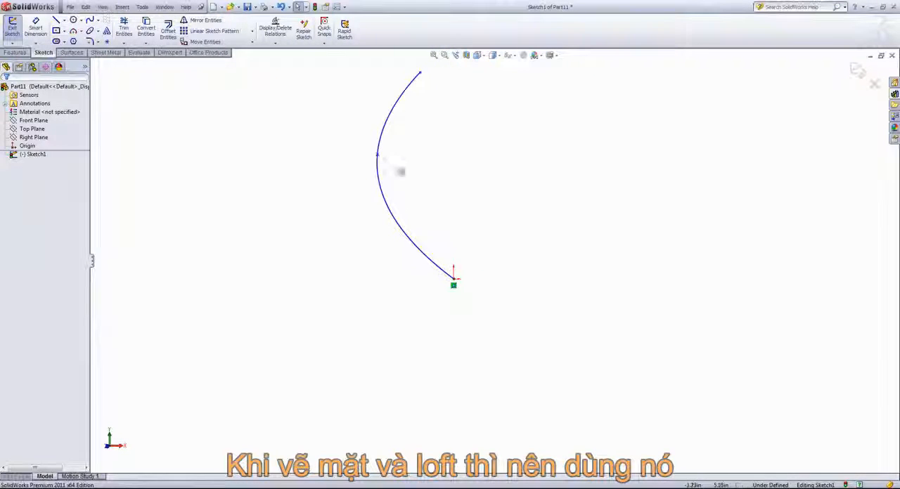
Step: Reshape the spline by moving its middle point and adjusting its tangent handles, and delete the spline
{"action": "left_click_drag", "start_coordinate": [378, 155], "coordinate": [329, 131]}
{"action": "mouse_move", "coordinate": [396, 83]}
{"action": "left_mouse_down"}
{"action": "mouse_move", "coordinate": [325, 81]}
{"action": "mouse_move", "coordinate": [398, 79]}
{"action": "left_mouse_up"}
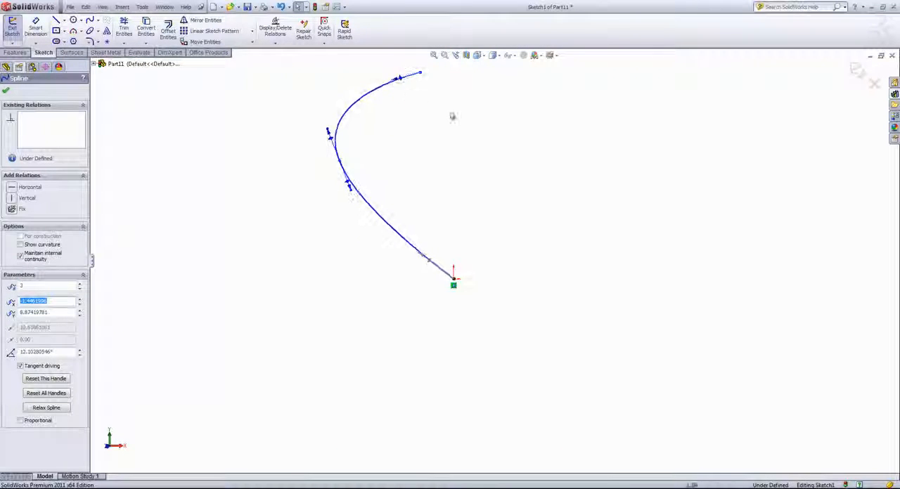
{"action": "left_click", "coordinate": [452, 117]}
{"action": "left_click", "coordinate": [369, 100]}
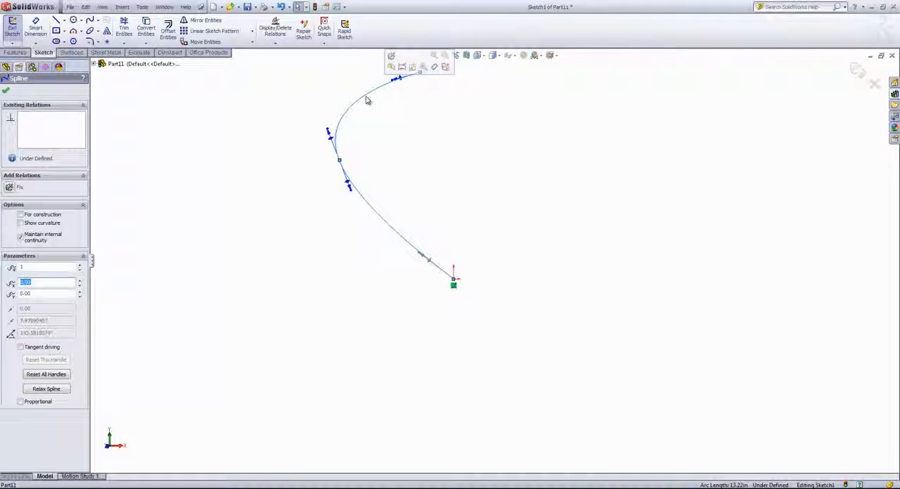
{"action": "key", "text": "Delete"}
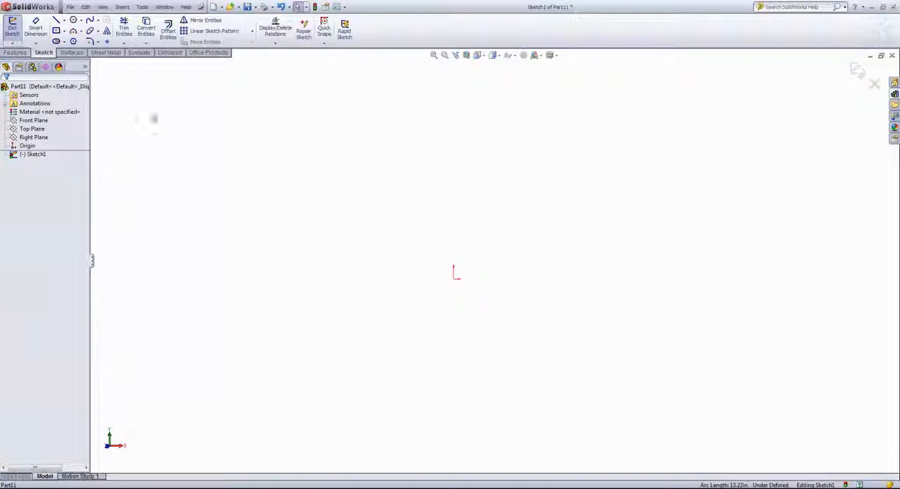
Step: Sketch a Centerpoint Arc centered on the origin, starting straight above it, with about 3 in radius and 162° span to the right
{"action": "left_click", "coordinate": [80, 33]}
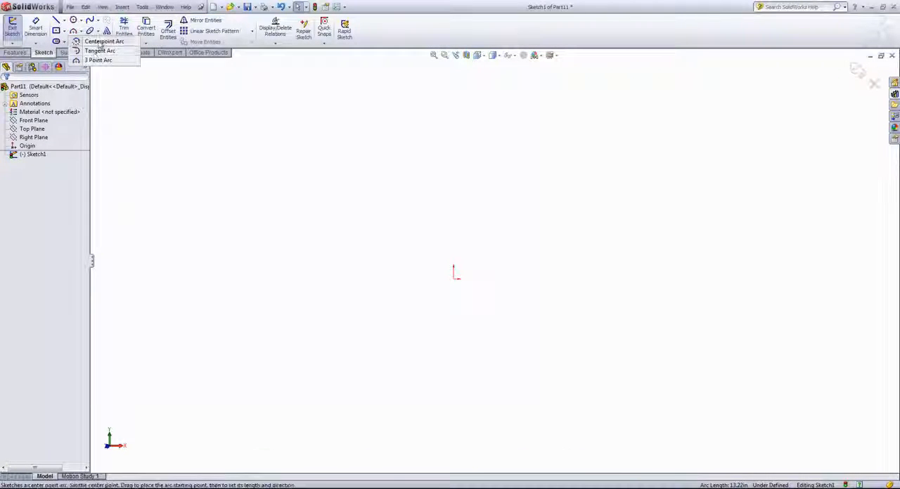
{"action": "left_click", "coordinate": [98, 41]}
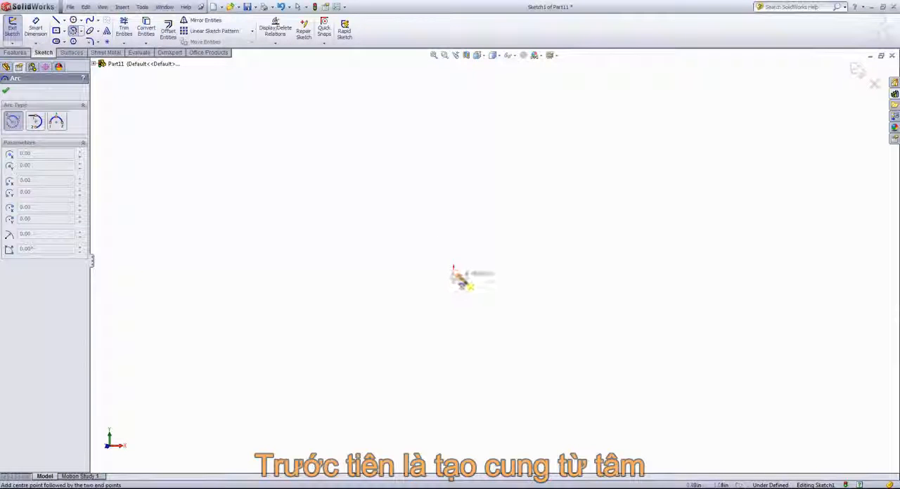
{"action": "left_click", "coordinate": [456, 278]}
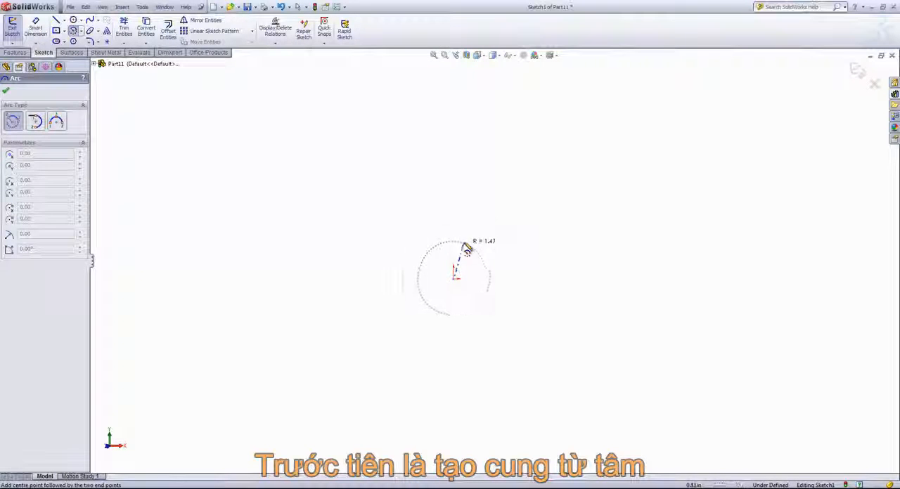
{"action": "left_click", "coordinate": [455, 213]}
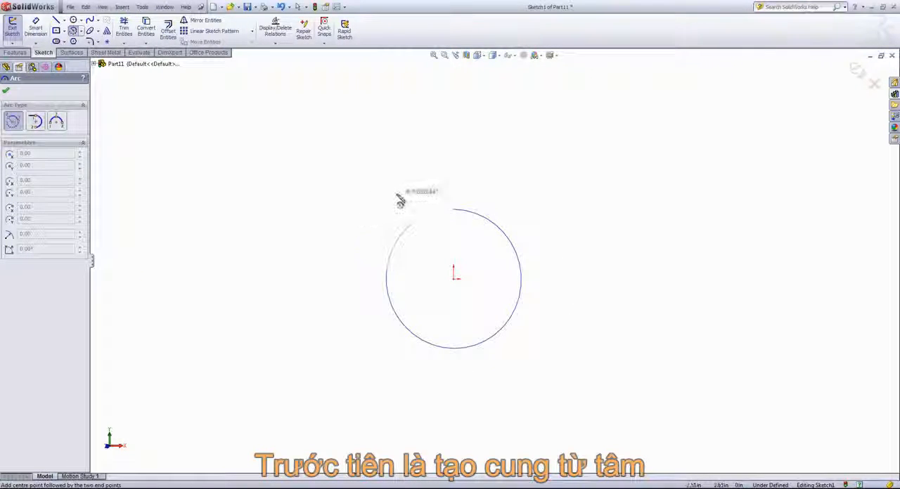
{"action": "left_click", "coordinate": [475, 346]}
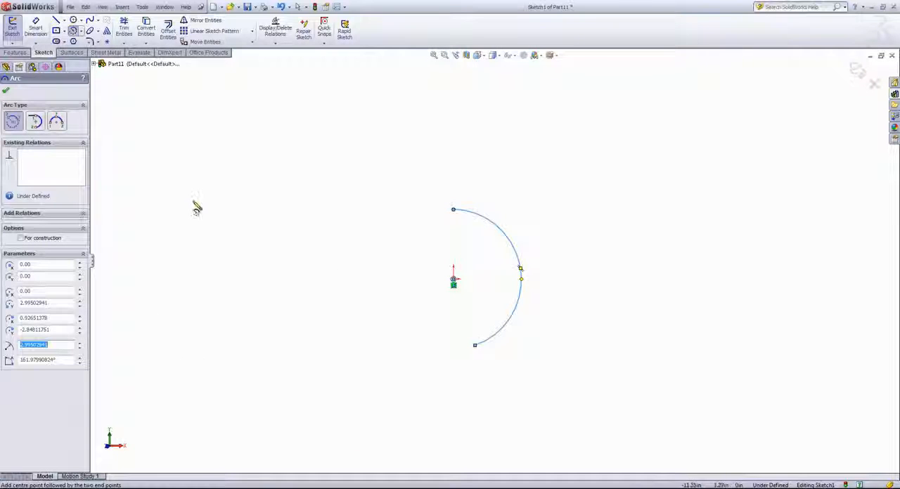
Step: Sketch a shallow upward-bulging 3 Point Arc of about 13 in radius, up and left of the first arc, and leave the arc command
{"action": "left_click", "coordinate": [79, 31]}
{"action": "left_click", "coordinate": [92, 60]}
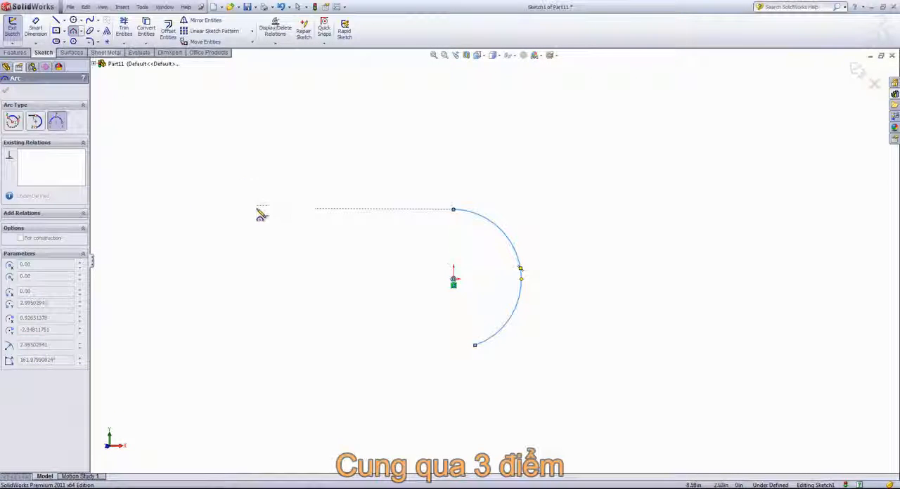
{"action": "left_click", "coordinate": [238, 178]}
{"action": "left_click", "coordinate": [431, 178]}
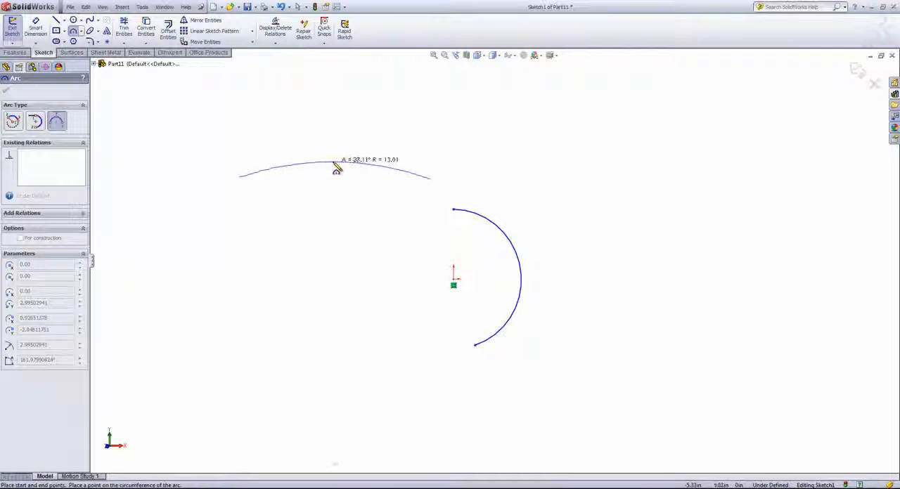
{"action": "left_click", "coordinate": [336, 164]}
{"action": "right_click", "coordinate": [323, 203]}
{"action": "left_click", "coordinate": [327, 205]}
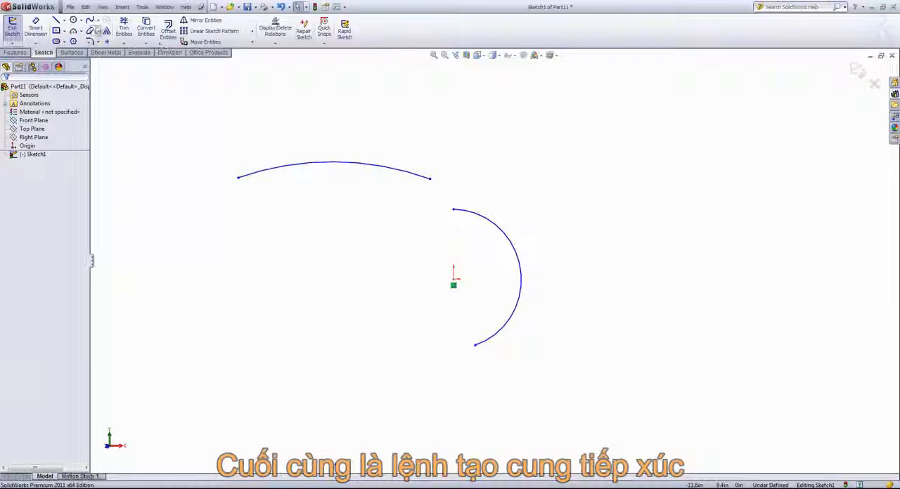
Step: Sketch a Tangent Arc of about 1.3 in radius from the left endpoint of the shallow arc, curving downward, and leave the command
{"action": "left_click", "coordinate": [81, 31]}
{"action": "left_click", "coordinate": [91, 52]}
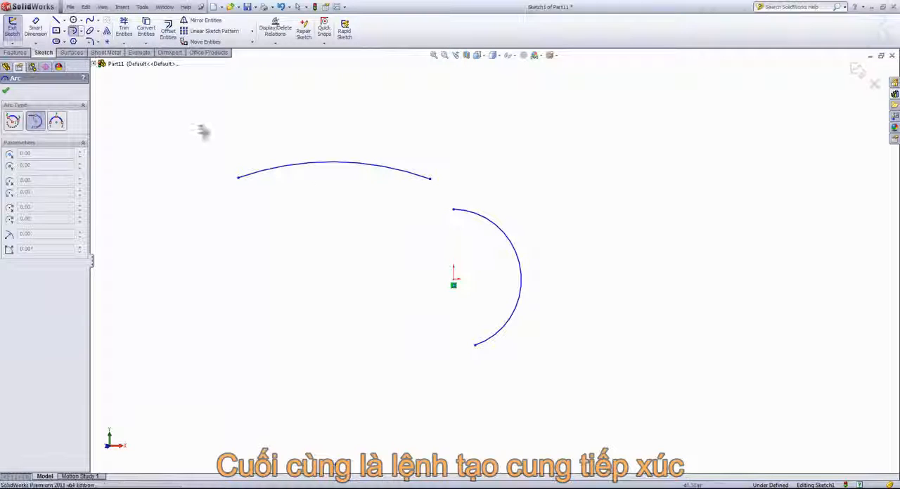
{"action": "left_click", "coordinate": [607, 234]}
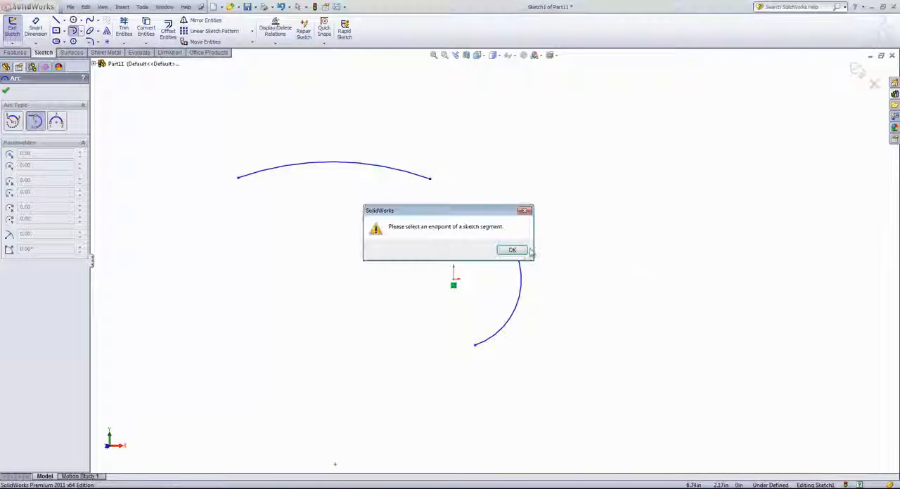
{"action": "left_click", "coordinate": [514, 249]}
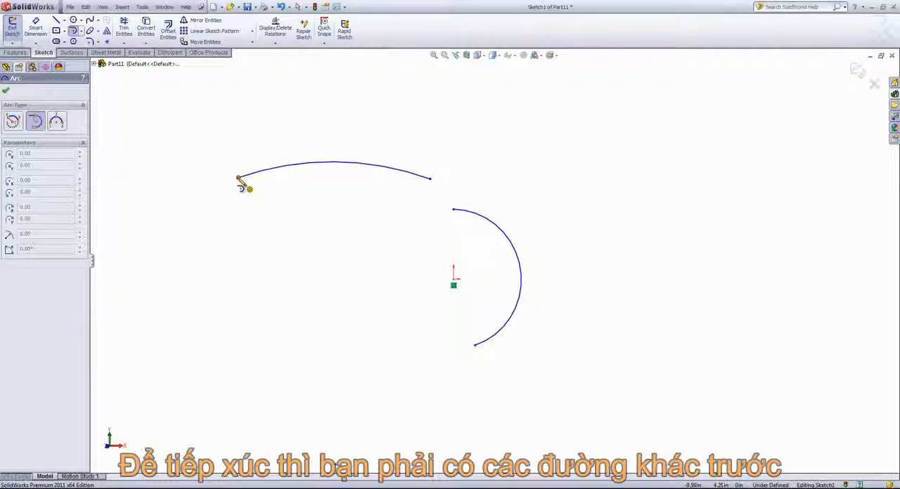
{"action": "left_click", "coordinate": [238, 178]}
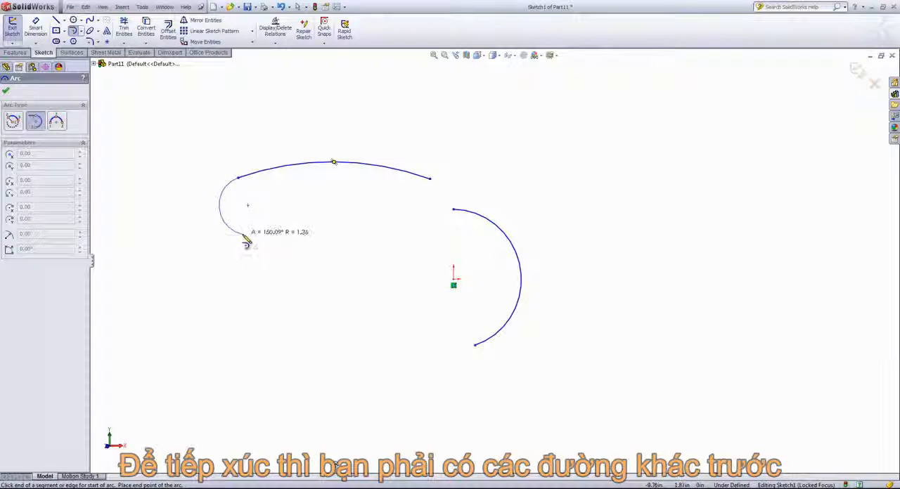
{"action": "left_click", "coordinate": [232, 231]}
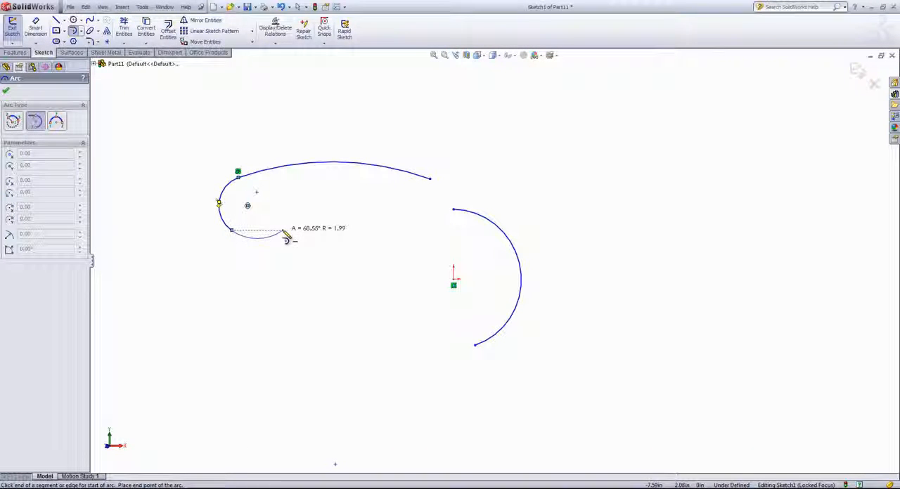
{"action": "right_click", "coordinate": [287, 238]}
{"action": "left_click", "coordinate": [291, 234]}
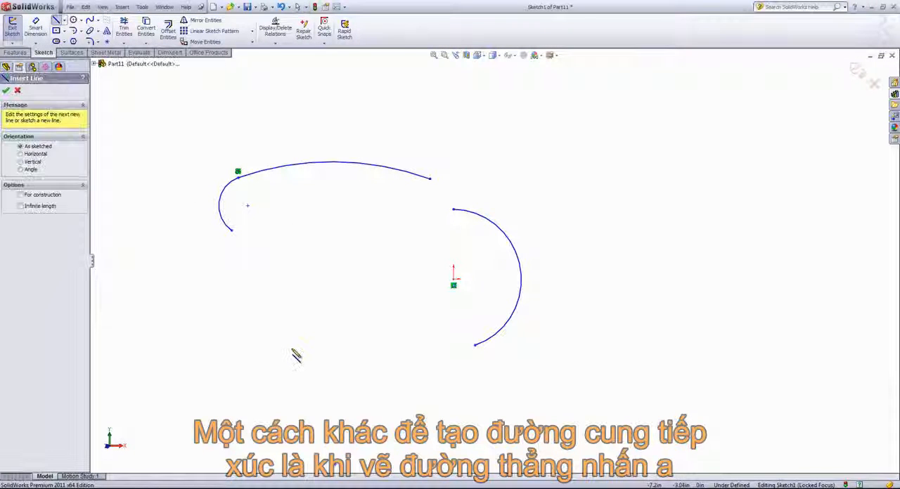
Step: Sketch a steep line below the shallow arc and continue from its upper end with a tangent arc of about 1.8 in radius
{"action": "left_click", "coordinate": [252, 405]}
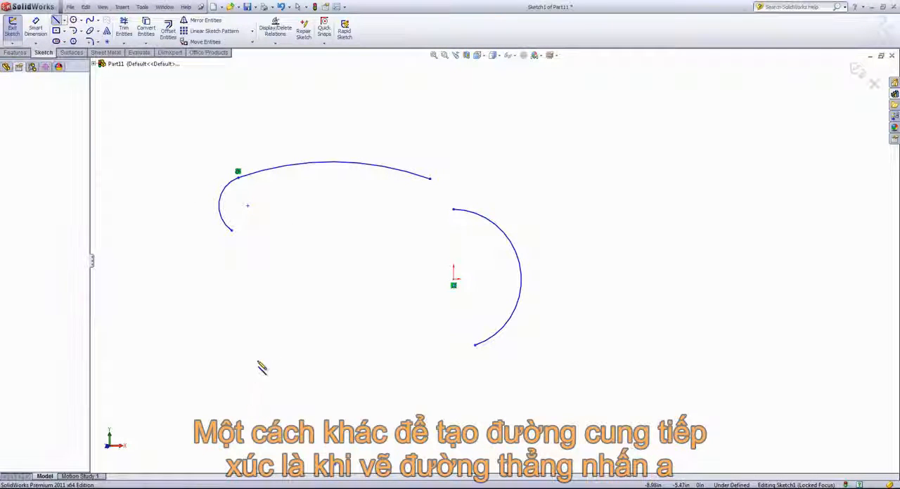
{"action": "left_click", "coordinate": [277, 261]}
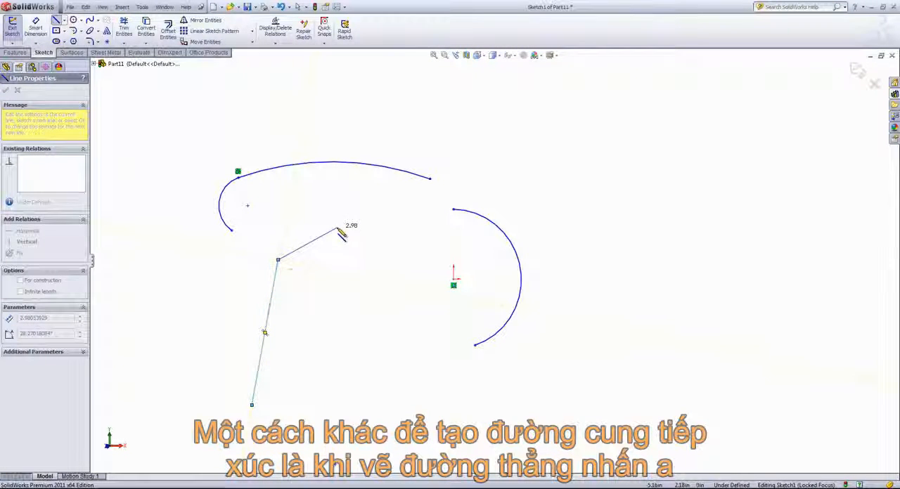
{"action": "key", "text": "a"}
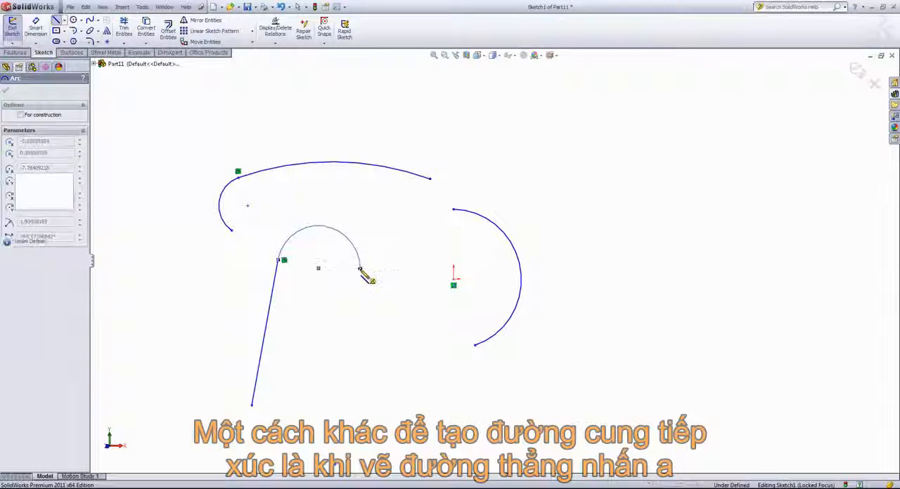
{"action": "left_click", "coordinate": [360, 270]}
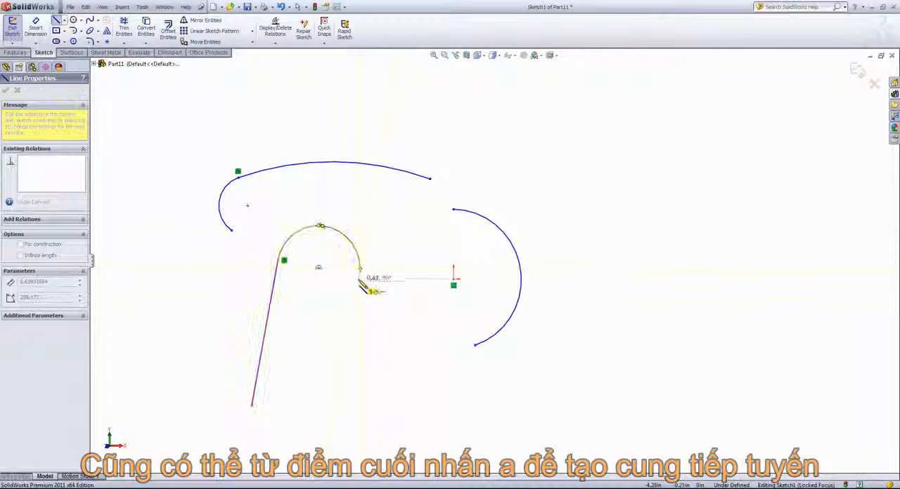
Step: Continue the chain with a downward tangent arc and a line about 2.3 in long parallel to the first line, and end the line command
{"action": "key", "text": "a"}
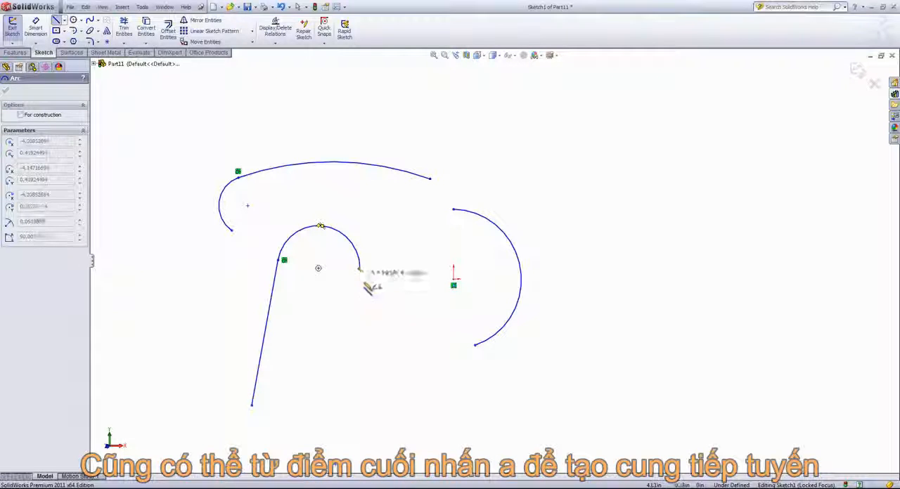
{"action": "left_click", "coordinate": [431, 281]}
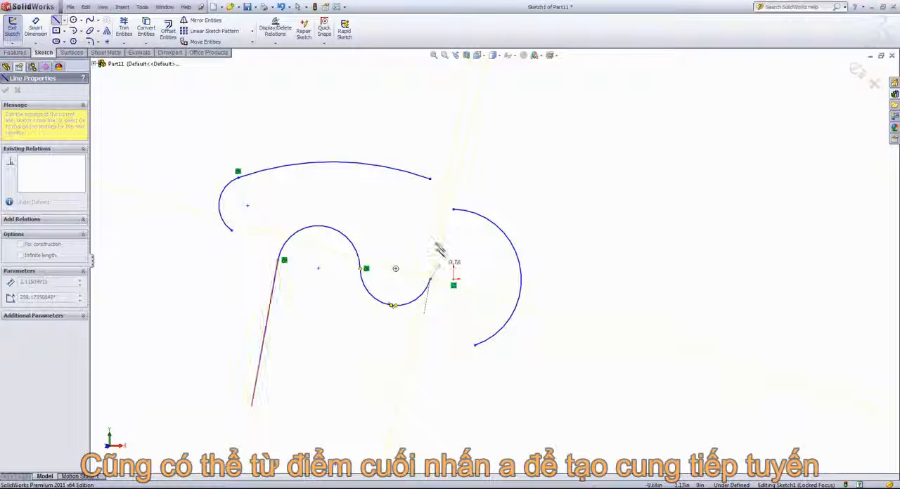
{"action": "left_click", "coordinate": [440, 229]}
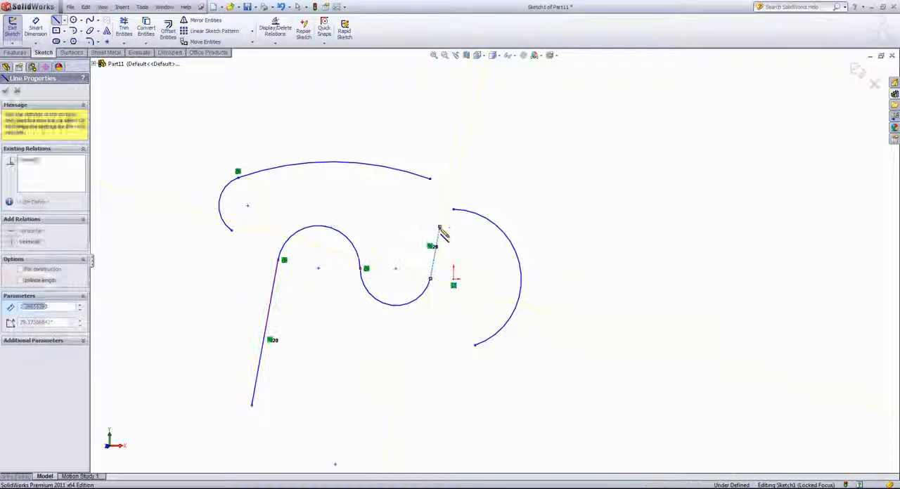
{"action": "right_click", "coordinate": [447, 234]}
{"action": "left_click", "coordinate": [468, 241]}
Step: Delete all arcs and lines from the sketch
{"action": "scroll", "coordinate": [357, 363], "scroll_direction": "up", "scroll_amount": 1}
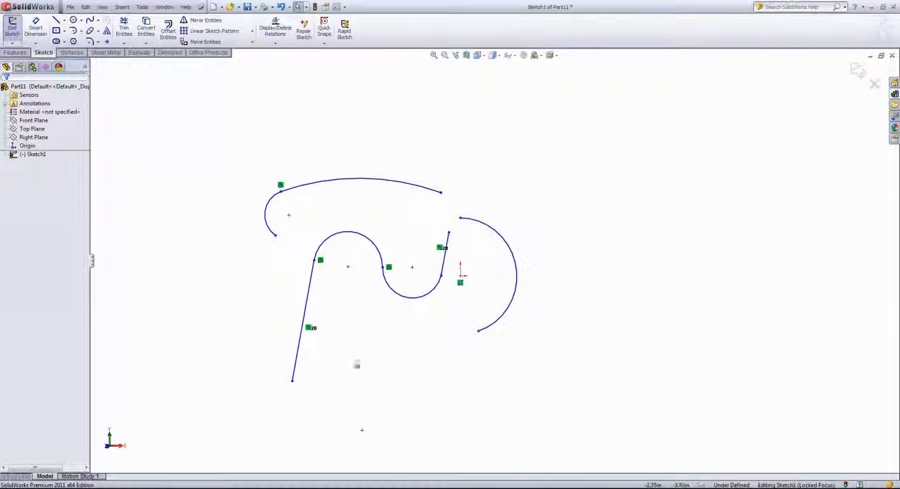
{"action": "mouse_move", "coordinate": [239, 399]}
{"action": "left_mouse_down"}
{"action": "mouse_move", "coordinate": [331, 343]}
{"action": "mouse_move", "coordinate": [603, 110]}
{"action": "left_mouse_up"}
{"action": "key", "text": "Delete"}
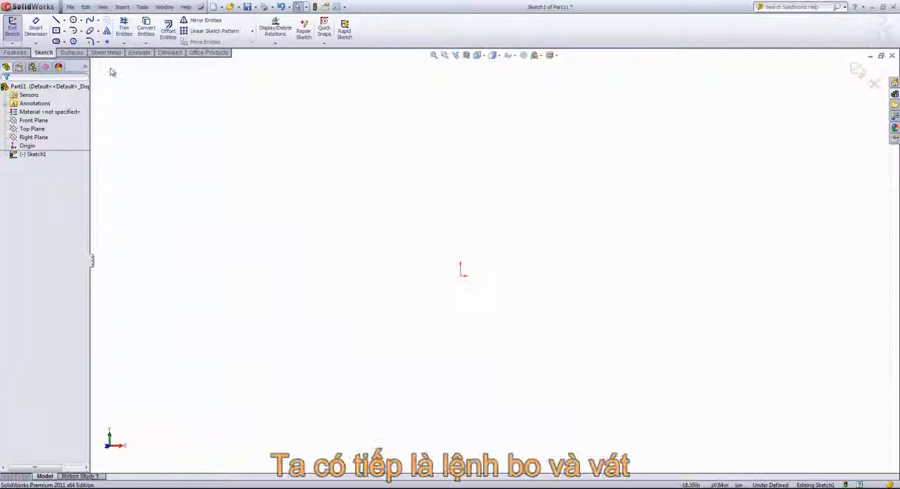
Step: Sketch a Center Rectangle centred on the origin, about 14 in wide and 9.8 in high, and leave the command
{"action": "left_click", "coordinate": [98, 43]}
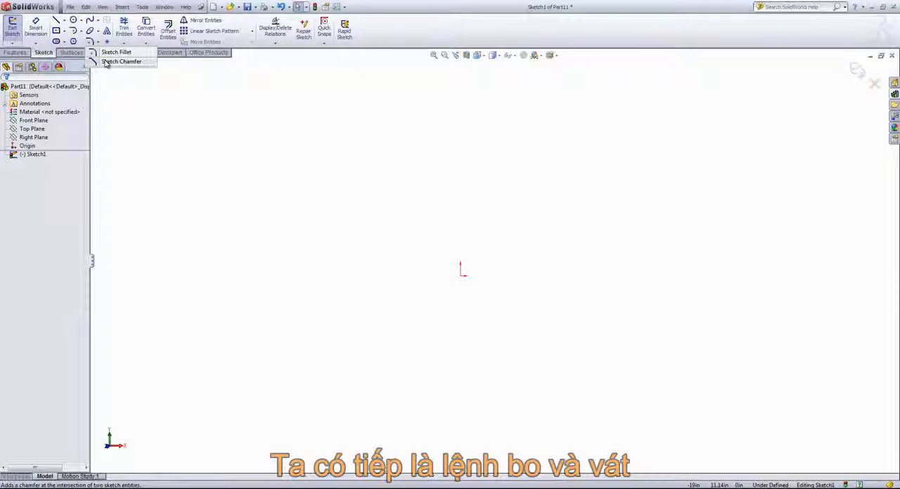
{"action": "left_click", "coordinate": [64, 31]}
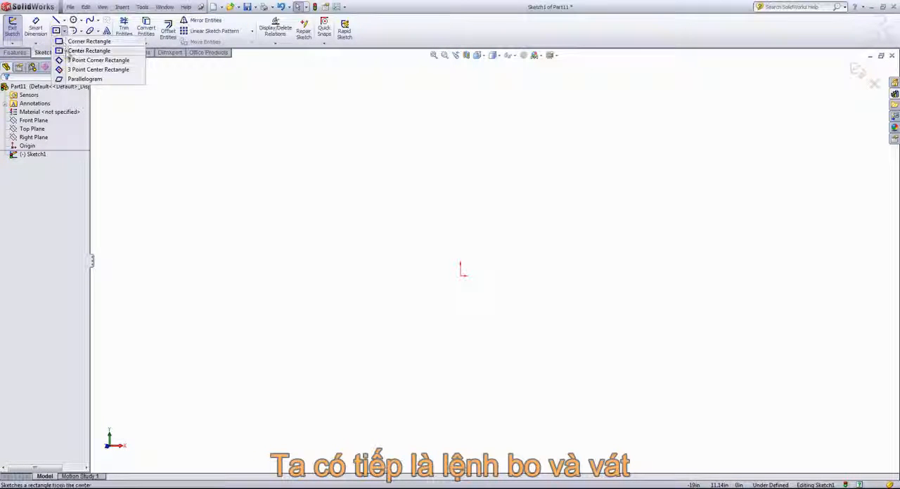
{"action": "left_click", "coordinate": [88, 50]}
{"action": "left_click", "coordinate": [462, 273]}
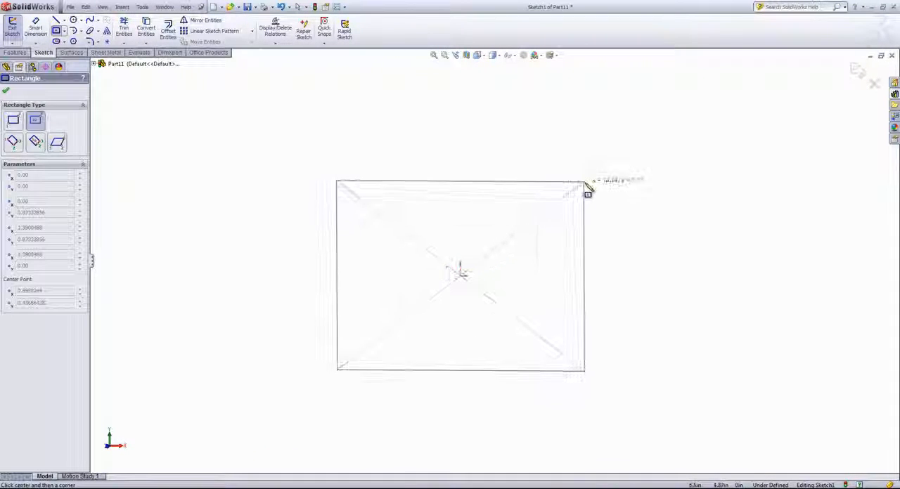
{"action": "left_click", "coordinate": [592, 182]}
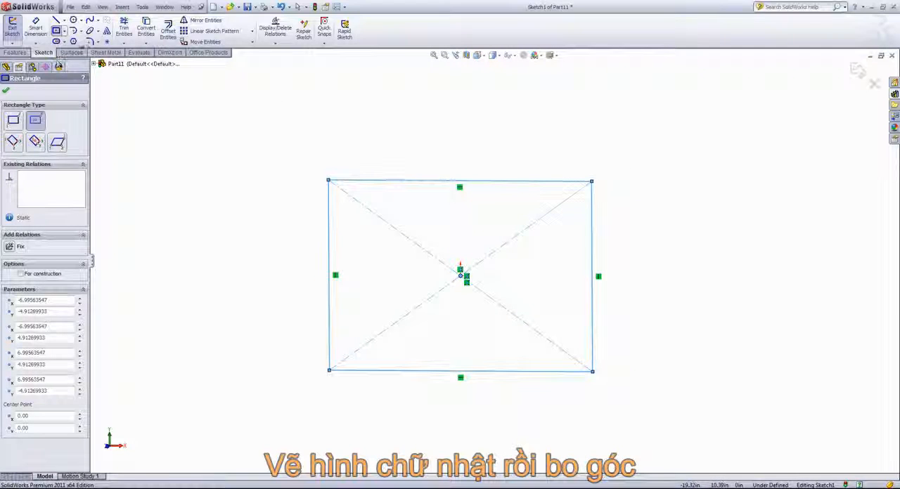
{"action": "key", "text": "Escape"}
Step: Apply 0.50 in Sketch Fillets to the rectangle's upper-left, lower-left and lower-right corners
{"action": "left_click", "coordinate": [89, 41]}
{"action": "left_click", "coordinate": [329, 181]}
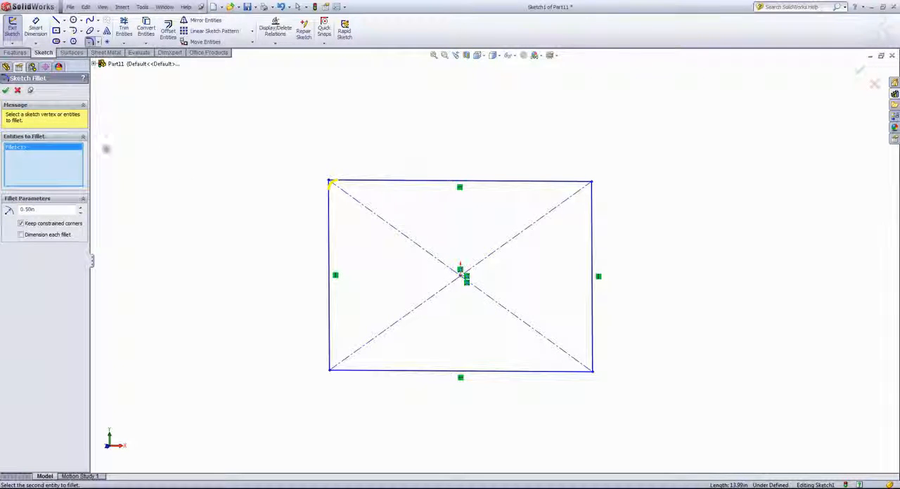
{"action": "left_click", "coordinate": [331, 370]}
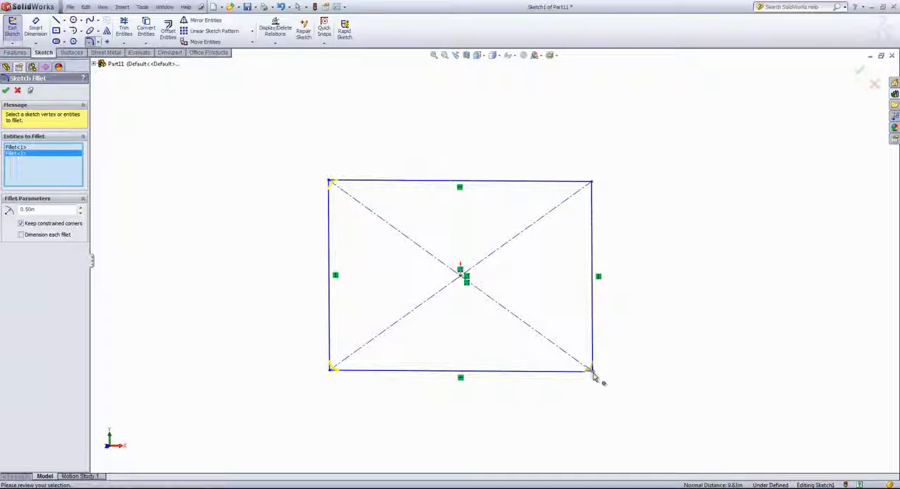
{"action": "left_click", "coordinate": [591, 371]}
{"action": "left_click", "coordinate": [6, 90]}
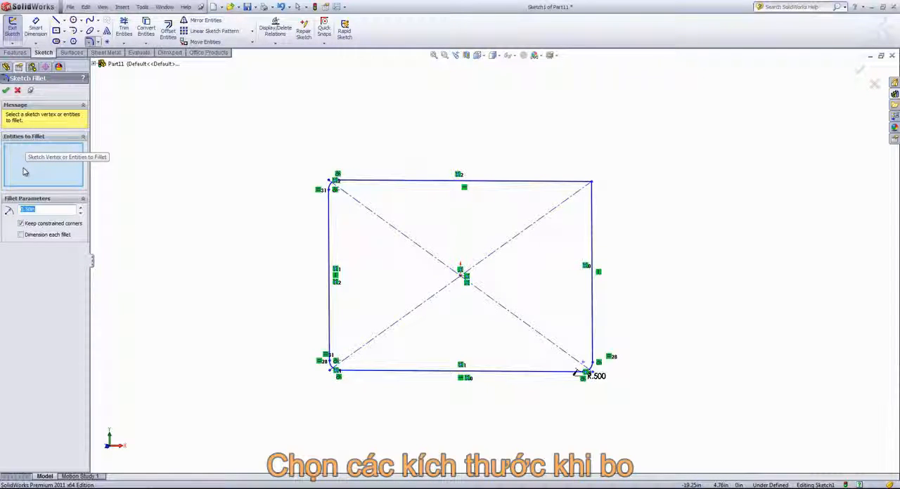
Step: Try to fillet the rectangle's upper-right corner with a 0.60 in radius
{"action": "left_click", "coordinate": [593, 182]}
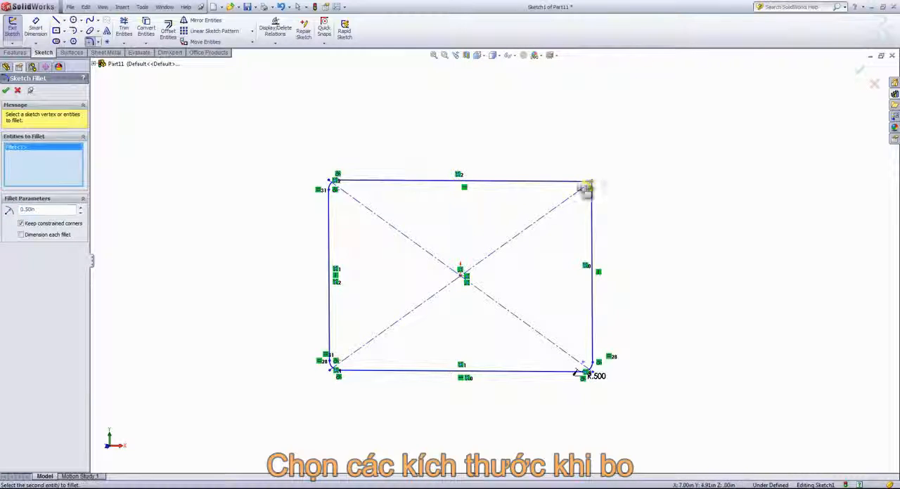
{"action": "left_click", "coordinate": [80, 209]}
{"action": "left_click", "coordinate": [81, 209]}
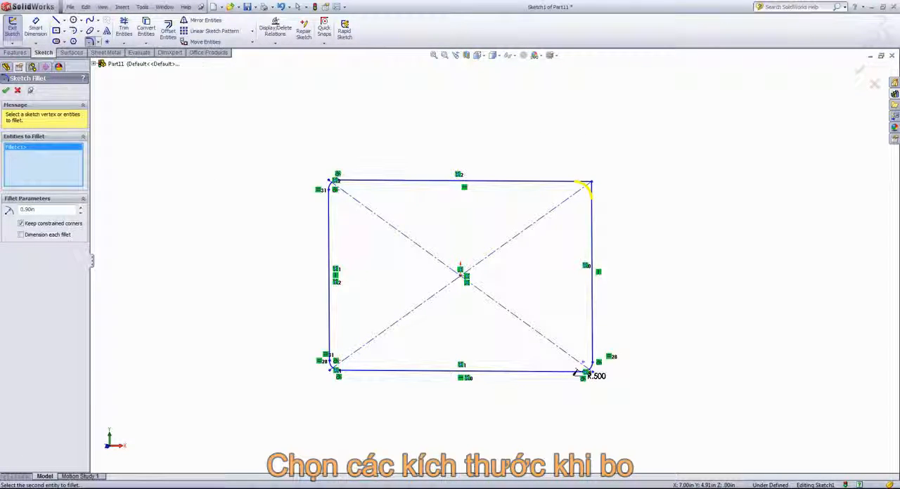
{"action": "left_click", "coordinate": [18, 90]}
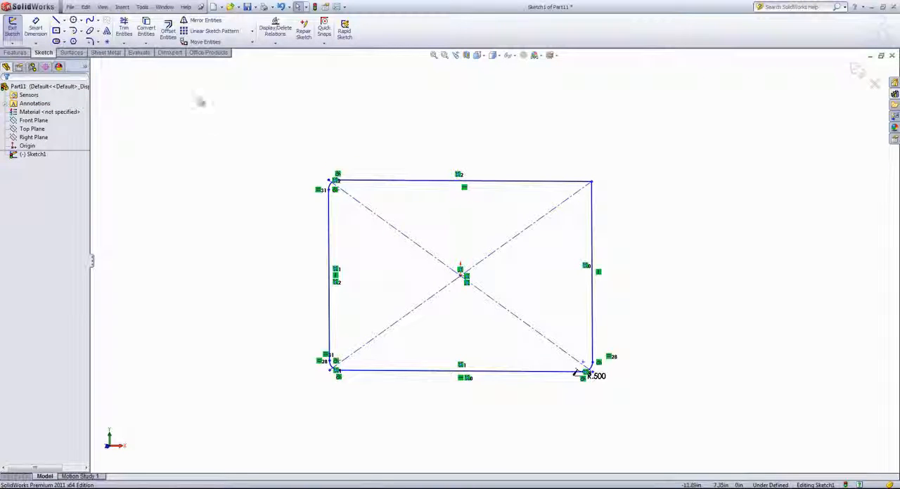
Step: Add an equal-distance Sketch Chamfer of 0.39370079 in to the rectangle's upper-right corner and close the command
{"action": "left_click", "coordinate": [98, 42]}
{"action": "left_click", "coordinate": [120, 62]}
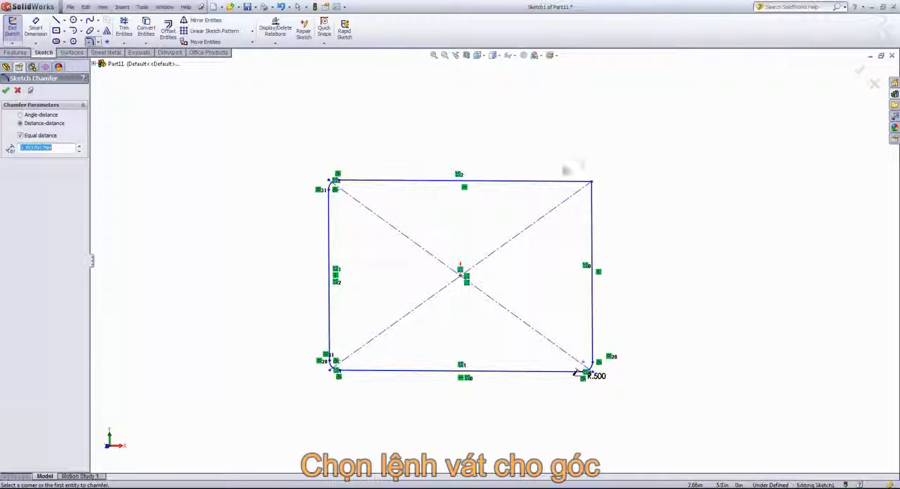
{"action": "left_click", "coordinate": [583, 182]}
{"action": "left_click", "coordinate": [592, 197]}
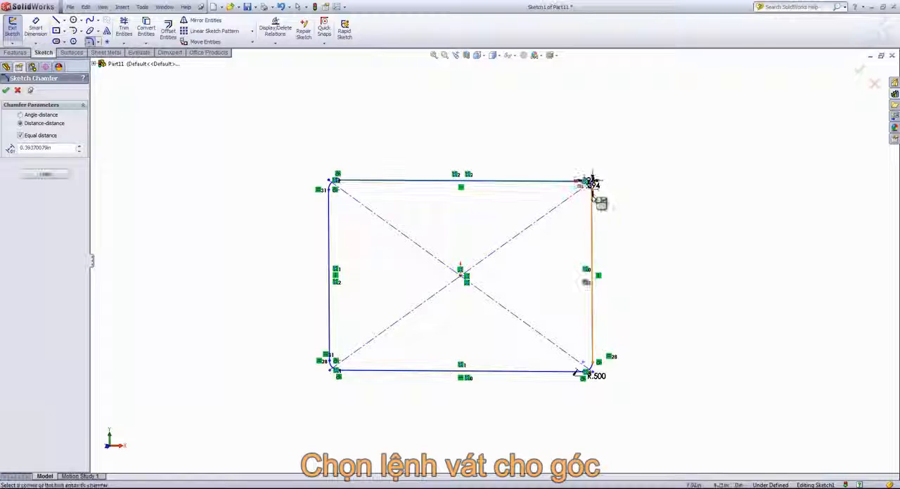
{"action": "scroll", "coordinate": [592, 181], "scroll_direction": "down", "scroll_amount": 5}
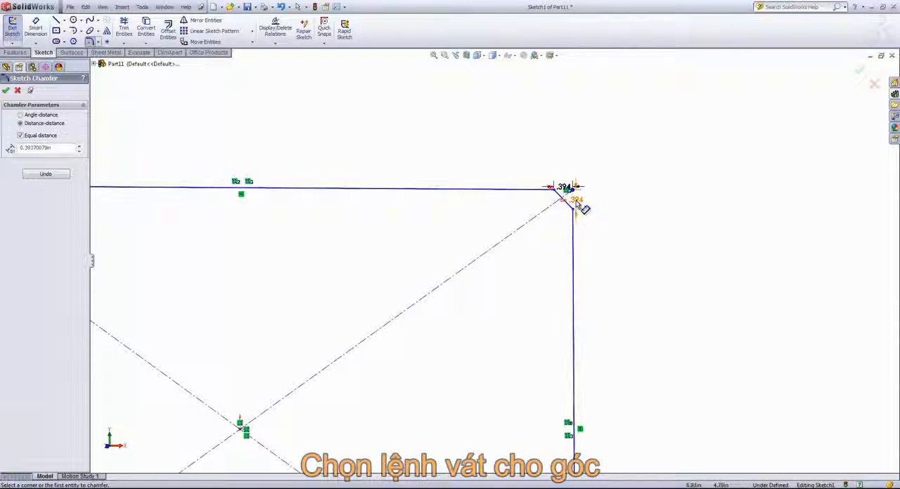
{"action": "scroll", "coordinate": [595, 222], "scroll_direction": "up", "scroll_amount": 5}
{"action": "left_click", "coordinate": [6, 90]}
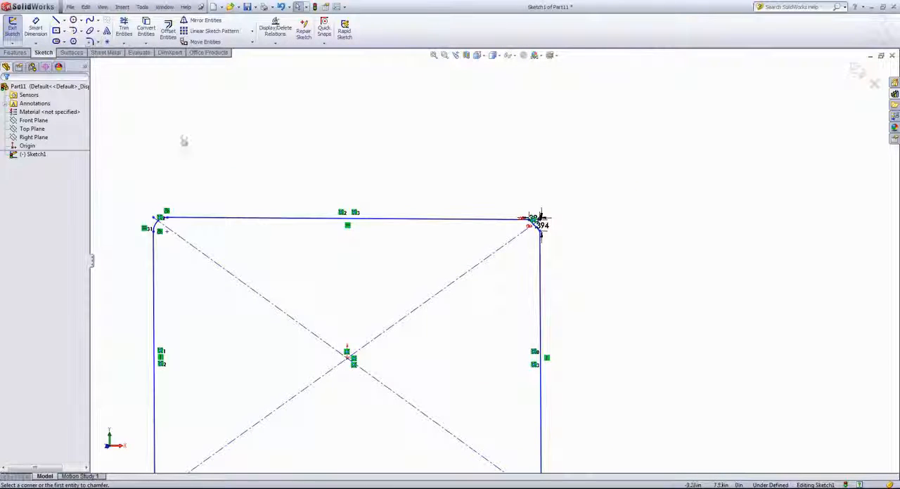
Step: Delete the whole rectangle with its fillets, chamfer and dimensions from the sketch
{"action": "key", "text": "f"}
{"action": "mouse_move", "coordinate": [213, 144]}
{"action": "left_mouse_down"}
{"action": "mouse_move", "coordinate": [547, 386]}
{"action": "mouse_move", "coordinate": [649, 472]}
{"action": "left_mouse_up"}
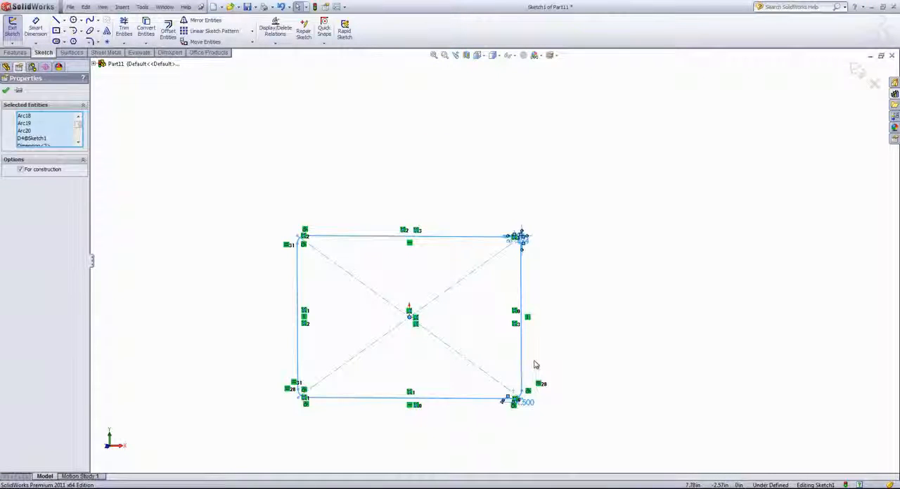
{"action": "key", "text": "Delete"}
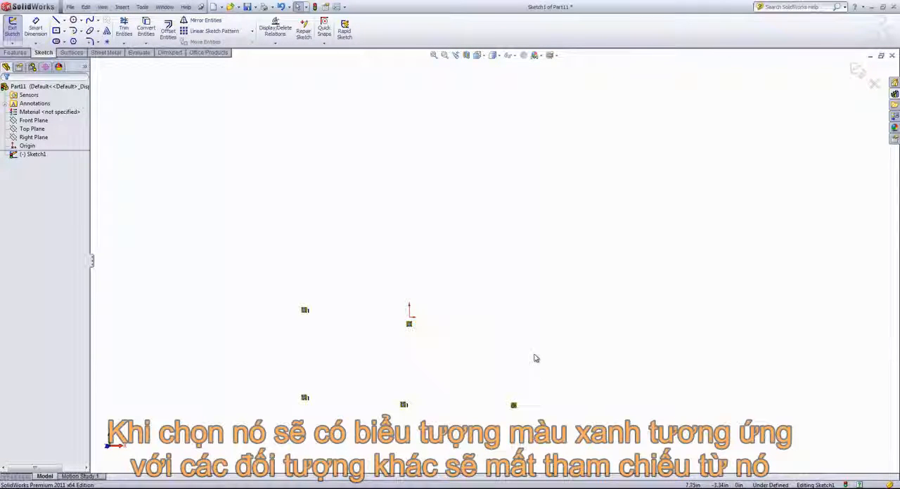
Step: Clear the leftover relation symbols around the origin from the sketch
{"action": "scroll", "coordinate": [526, 391], "scroll_direction": "up", "scroll_amount": 1}
{"action": "left_click", "coordinate": [510, 383]}
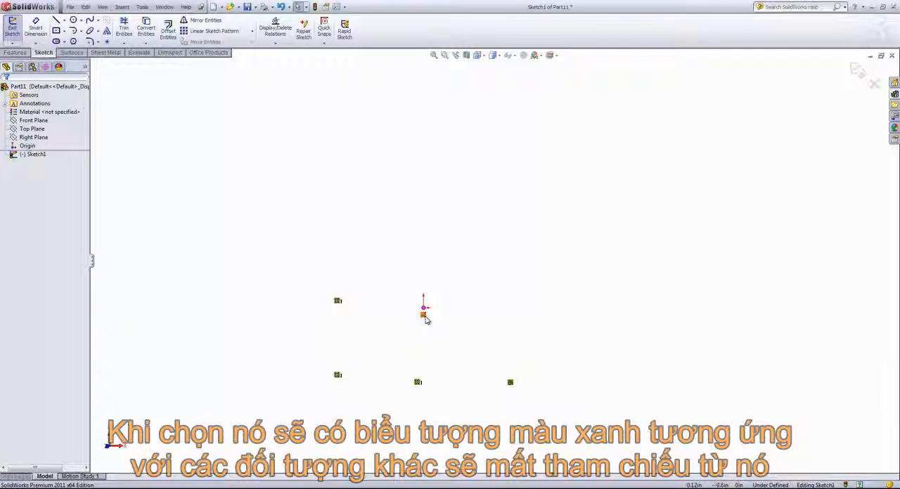
{"action": "scroll", "coordinate": [510, 382], "scroll_direction": "up", "scroll_amount": 1}
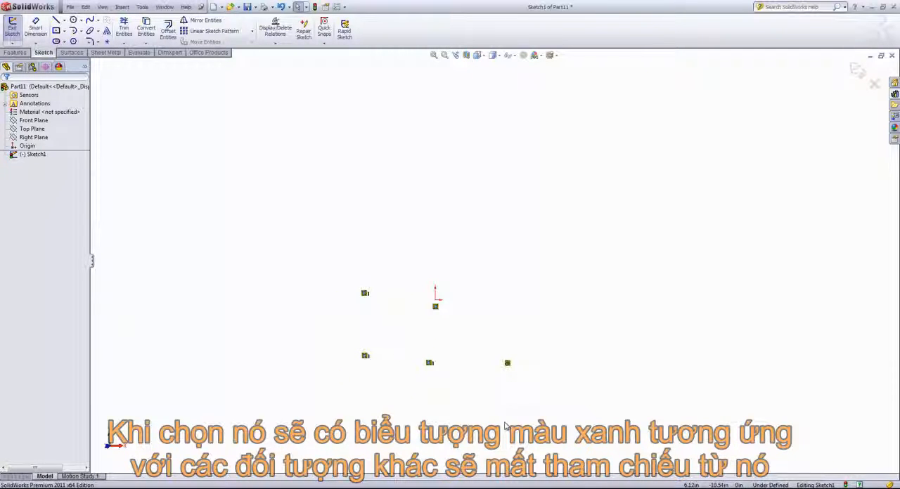
{"action": "left_click", "coordinate": [508, 364]}
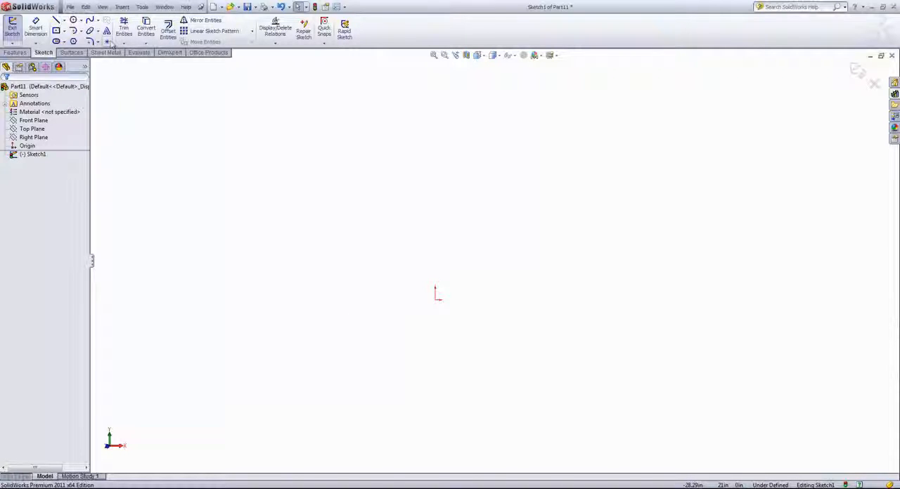
Step: Place sketch points above, diagonally up-right and directly right of the origin, then move the first to about 8.05 in above the origin
{"action": "left_click", "coordinate": [108, 42]}
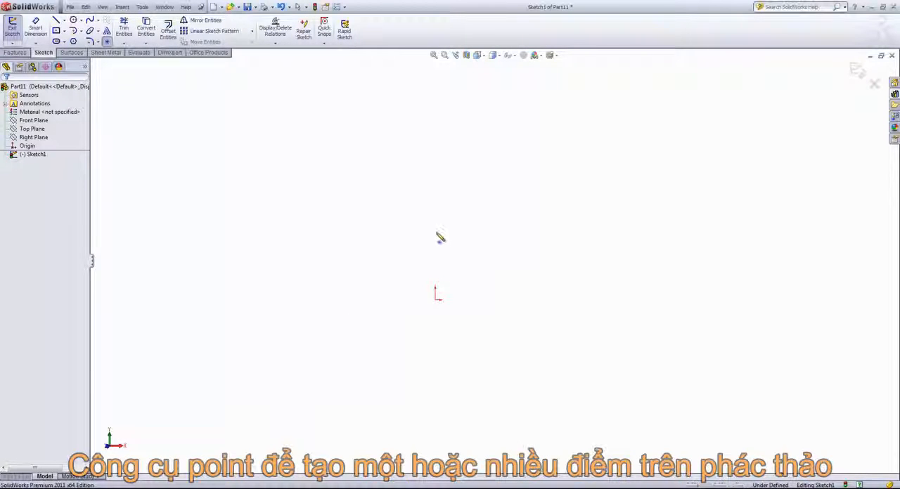
{"action": "left_click", "coordinate": [434, 216]}
{"action": "left_click", "coordinate": [556, 217]}
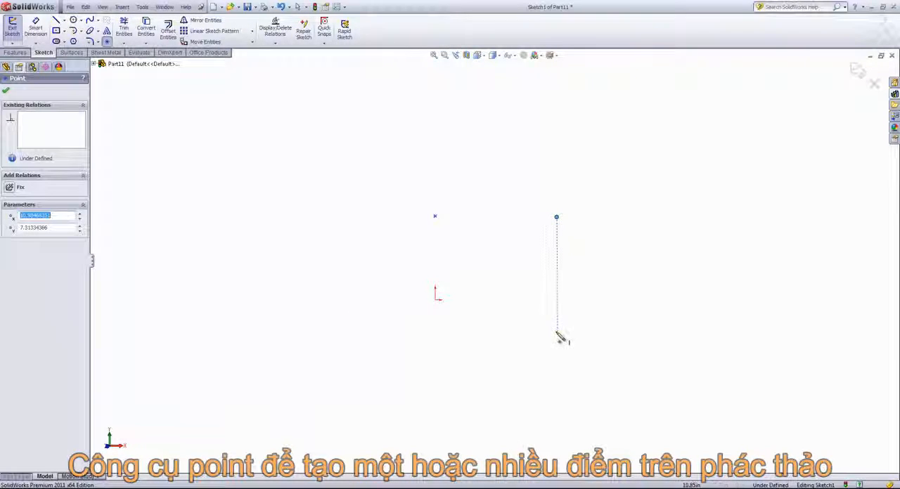
{"action": "left_click", "coordinate": [552, 301]}
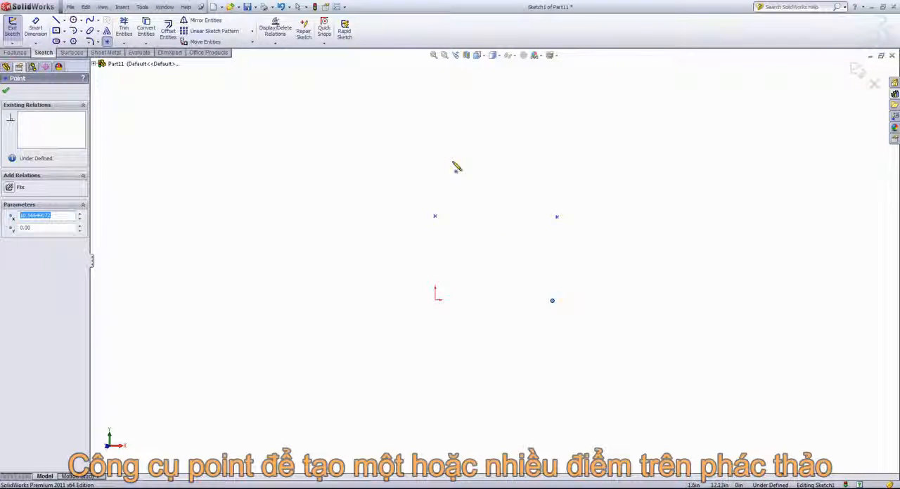
{"action": "right_click", "coordinate": [328, 229]}
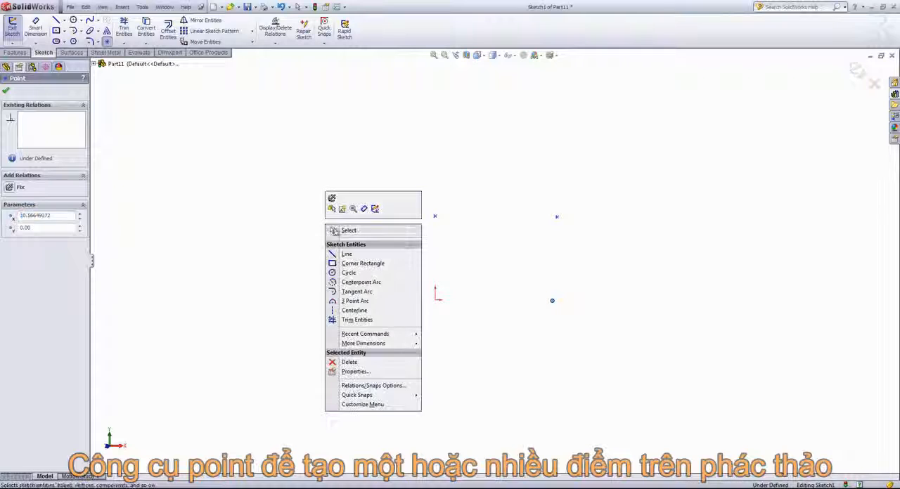
{"action": "left_click", "coordinate": [345, 230]}
{"action": "mouse_move", "coordinate": [435, 217]}
{"action": "left_mouse_down"}
{"action": "mouse_move", "coordinate": [462, 203]}
{"action": "mouse_move", "coordinate": [435, 208]}
{"action": "left_mouse_up"}
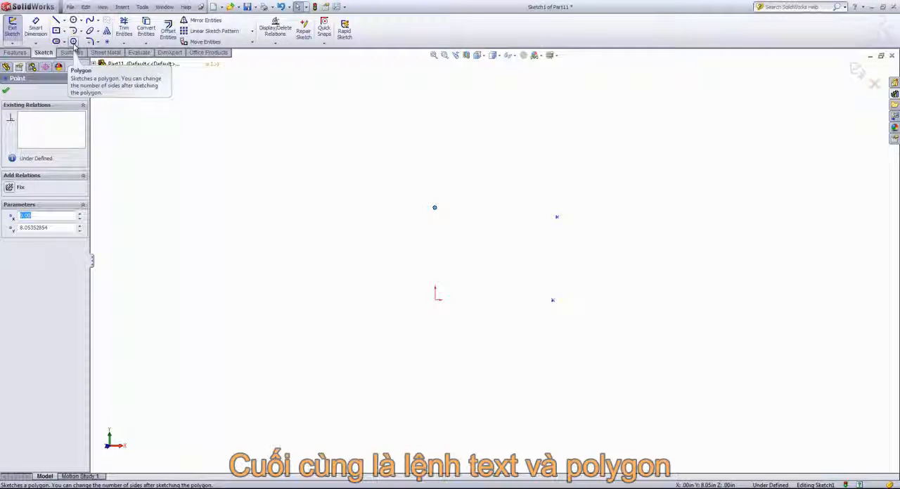
Step: Sketch a horizontal line about 21 in long above the origin for guiding text, and leave the line command
{"action": "left_click", "coordinate": [106, 33]}
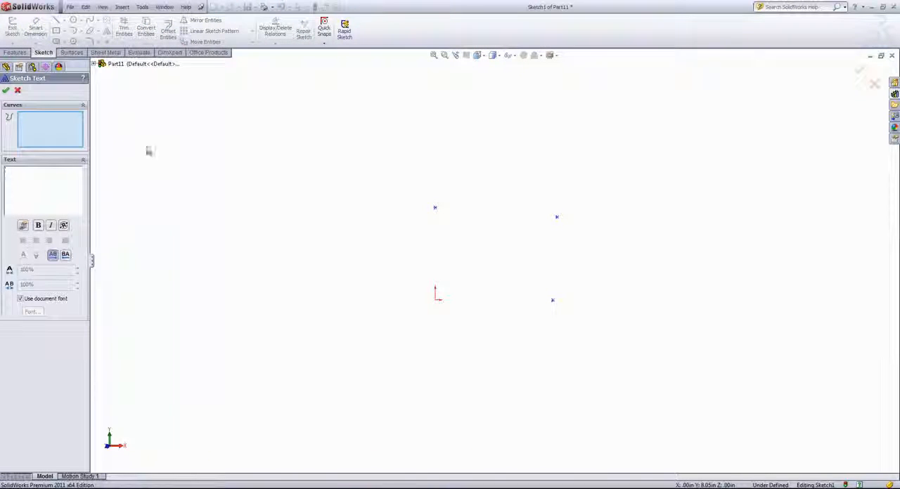
{"action": "left_click", "coordinate": [57, 20]}
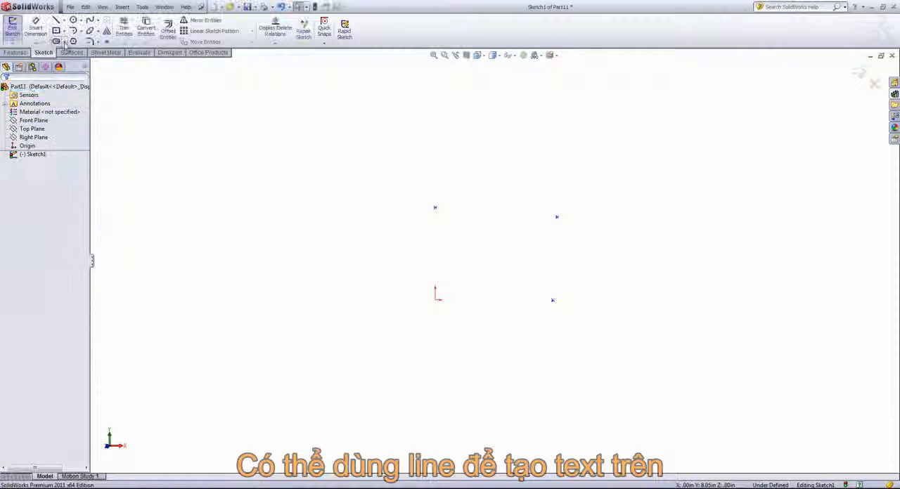
{"action": "left_click", "coordinate": [277, 204]}
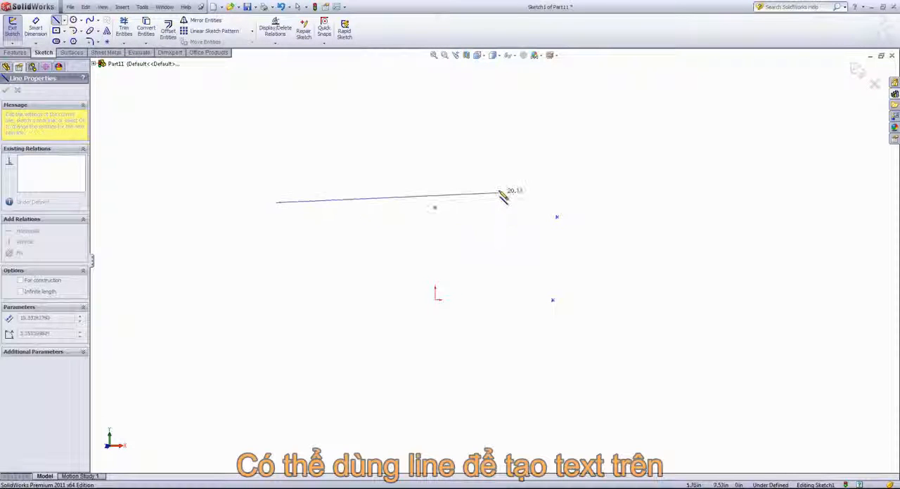
{"action": "left_click", "coordinate": [510, 204]}
{"action": "right_click", "coordinate": [531, 149]}
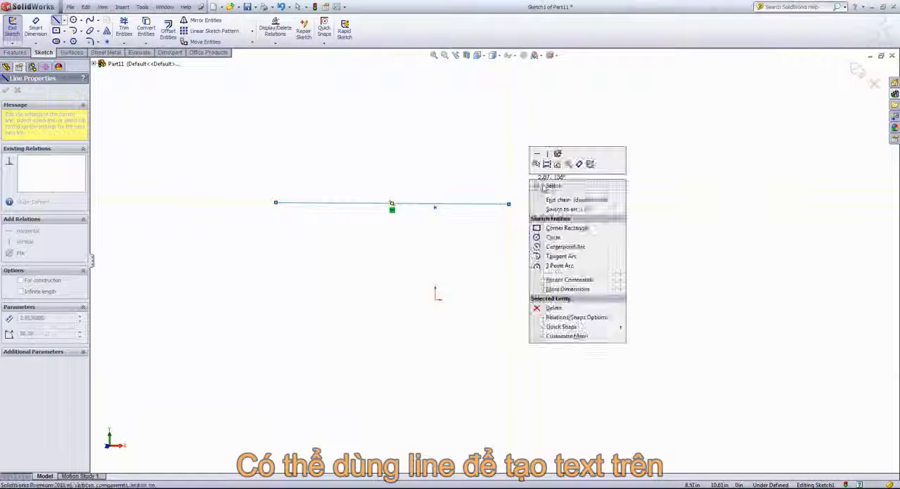
{"action": "left_click", "coordinate": [552, 194]}
Step: Try to add the sketch text "Hello" along the line without the document font, using a 280% width factor and 300% spacing
{"action": "left_click", "coordinate": [337, 205]}
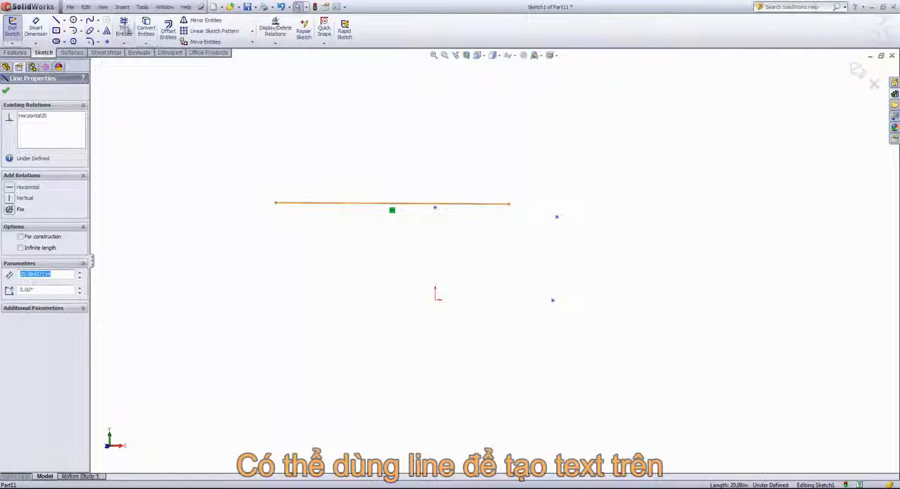
{"action": "left_click", "coordinate": [107, 32]}
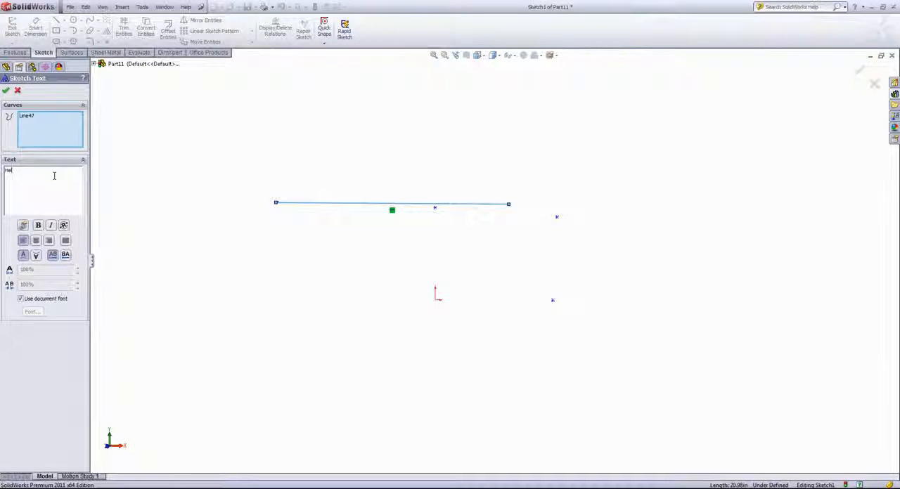
{"action": "type", "text": "Hello"}
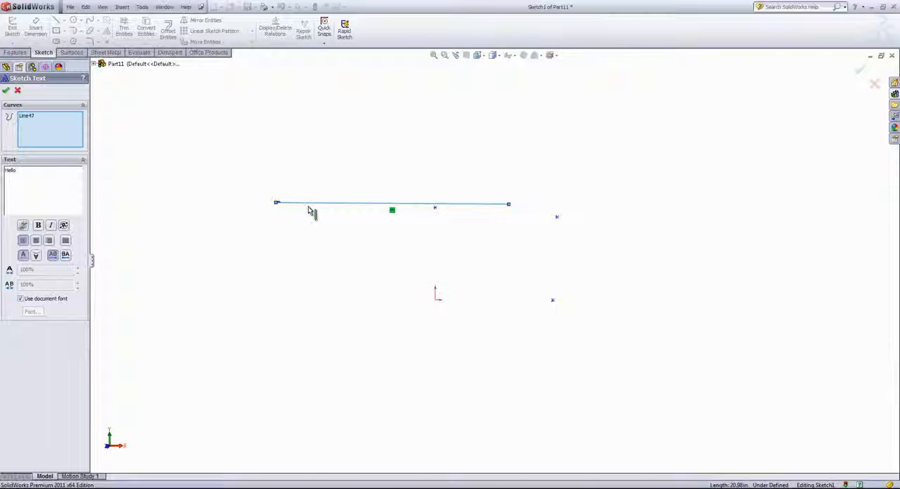
{"action": "left_click", "coordinate": [20, 299]}
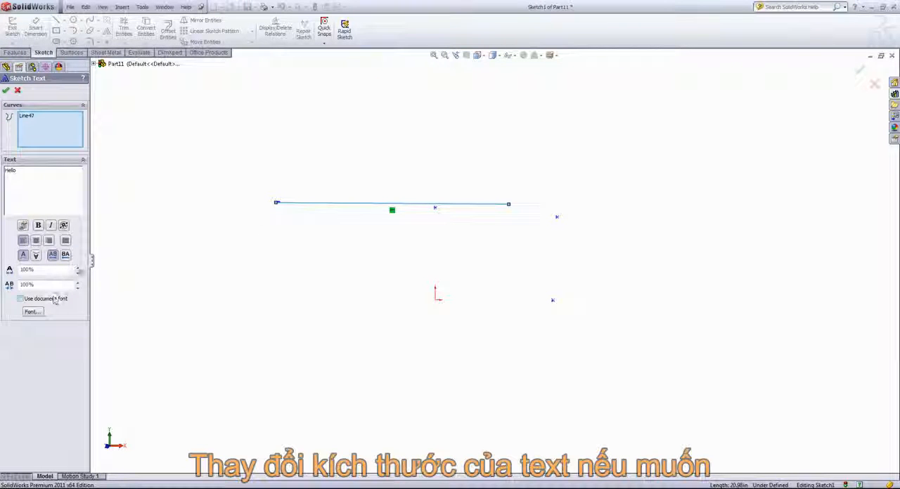
{"action": "left_click", "coordinate": [78, 269]}
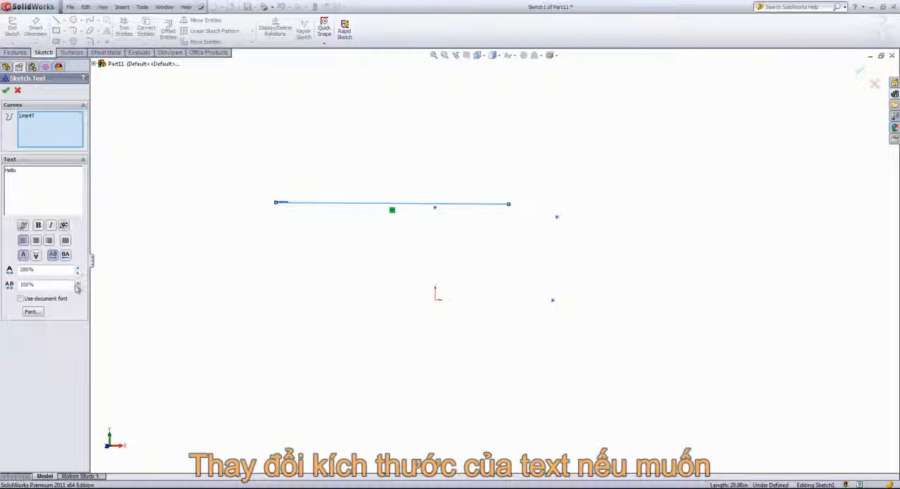
{"action": "left_click", "coordinate": [78, 283]}
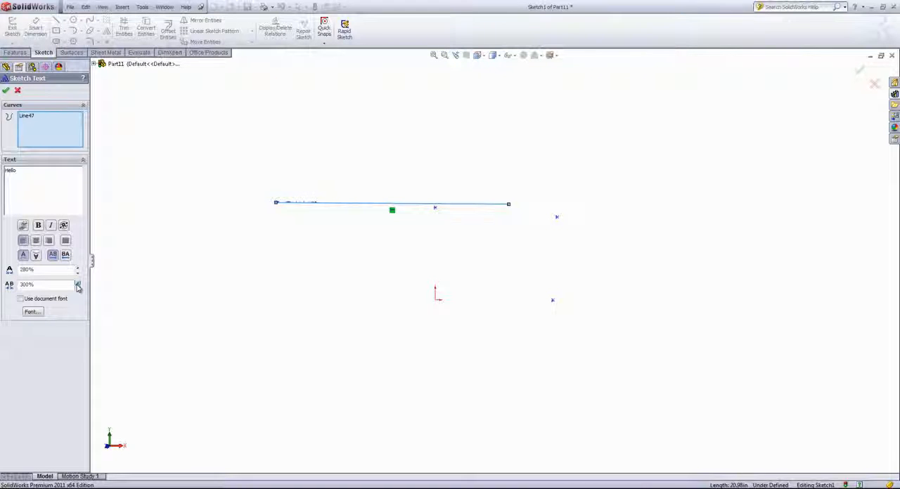
{"action": "key", "text": "Escape"}
Step: Delete the horizontal line and the three points from the sketch
{"action": "left_click_drag", "start_coordinate": [258, 129], "coordinate": [686, 407]}
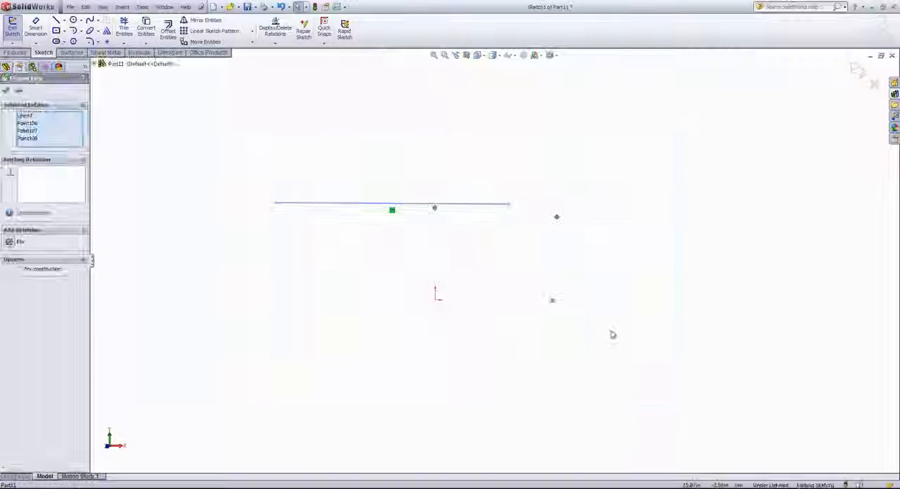
{"action": "key", "text": "Delete"}
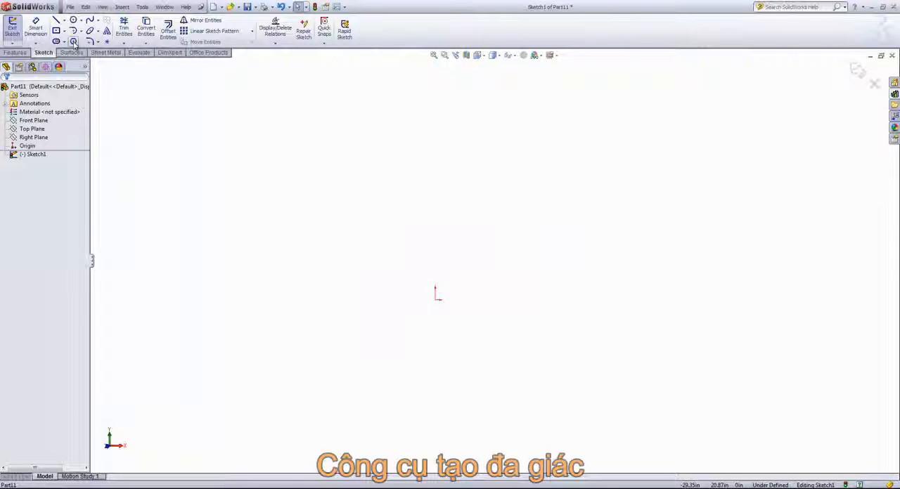
Step: Sketch a six-sided polygon centred on the origin with an inscribed circle about 14.19 in in diameter, and leave the polygon command
{"action": "left_click", "coordinate": [73, 41]}
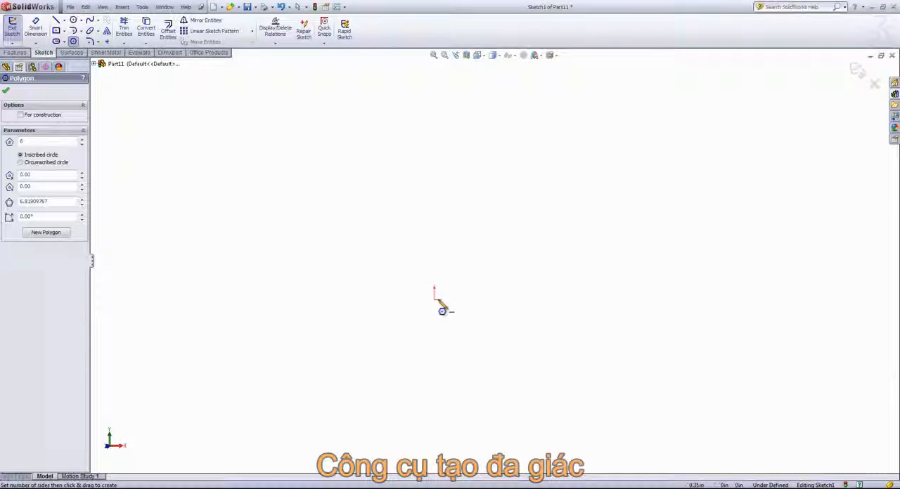
{"action": "left_click", "coordinate": [435, 300]}
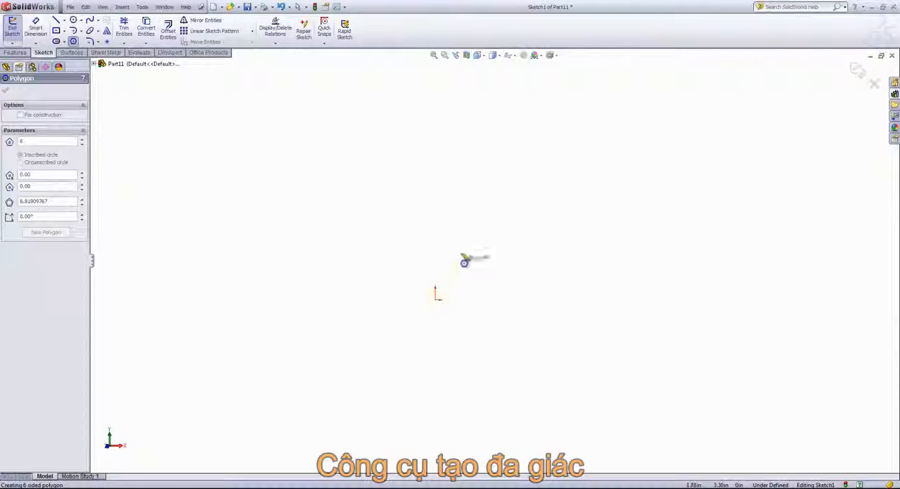
{"action": "left_click", "coordinate": [482, 222]}
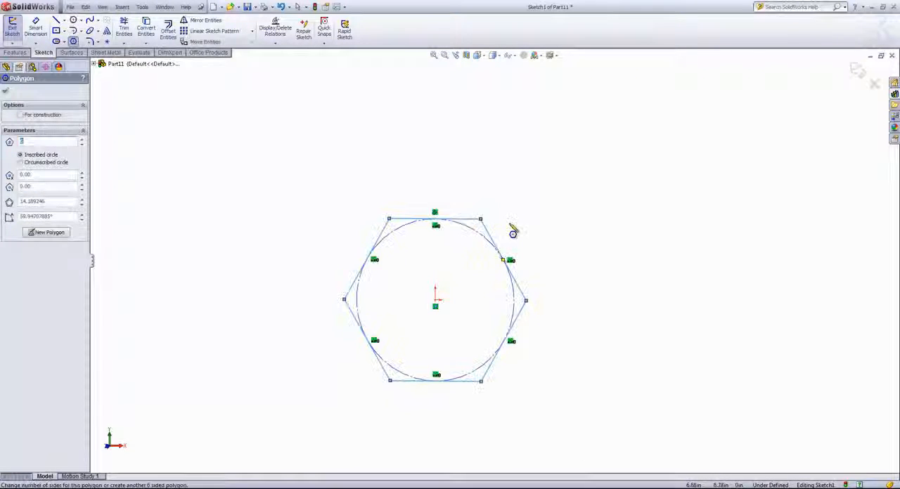
{"action": "right_click", "coordinate": [540, 223]}
{"action": "left_click", "coordinate": [561, 228]}
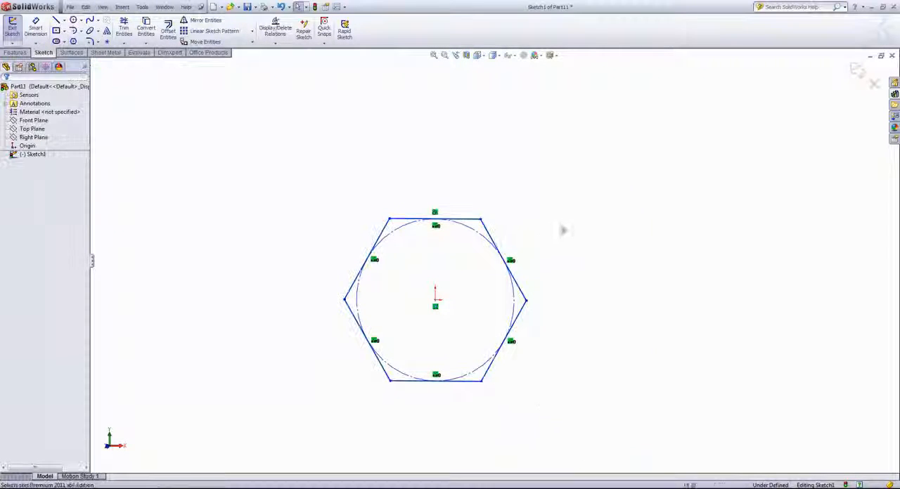
Step: Sketch a three-sided polygon up-left of the hexagon with an inscribed circle about 6.32 in in diameter
{"action": "left_click", "coordinate": [74, 41]}
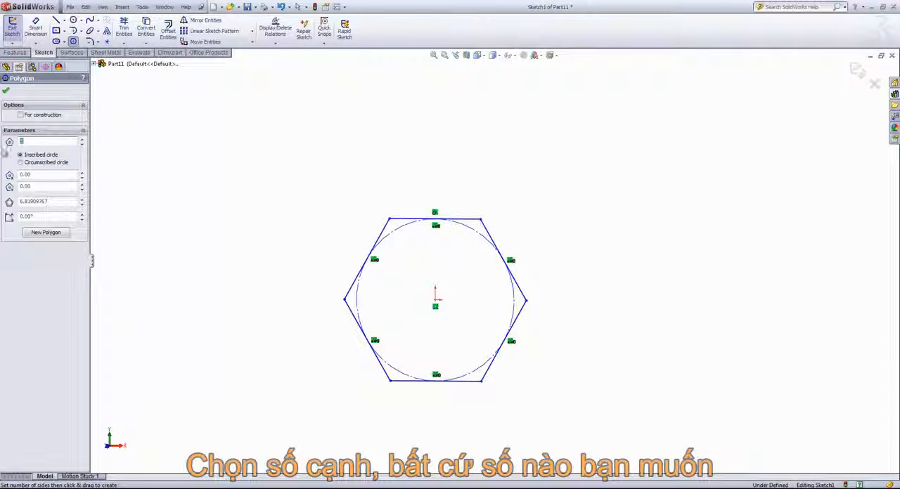
{"action": "type", "text": "3"}
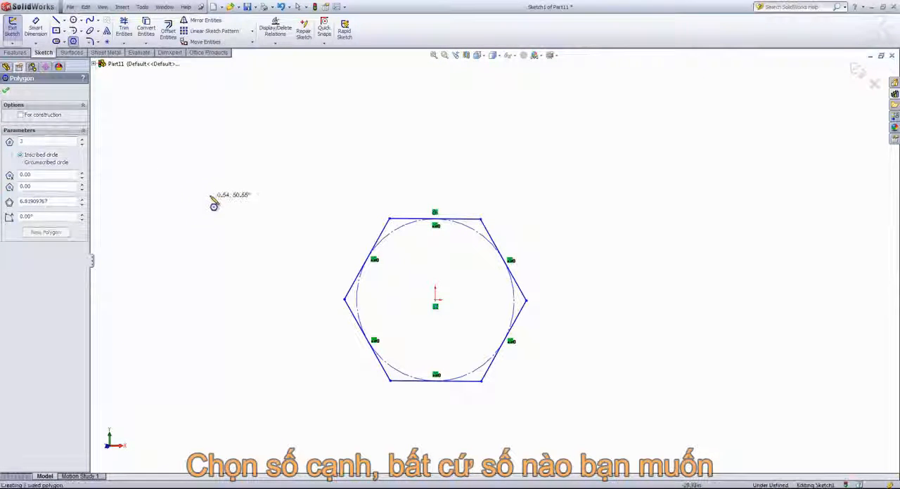
{"action": "left_click", "coordinate": [204, 202]}
{"action": "left_click", "coordinate": [210, 130]}
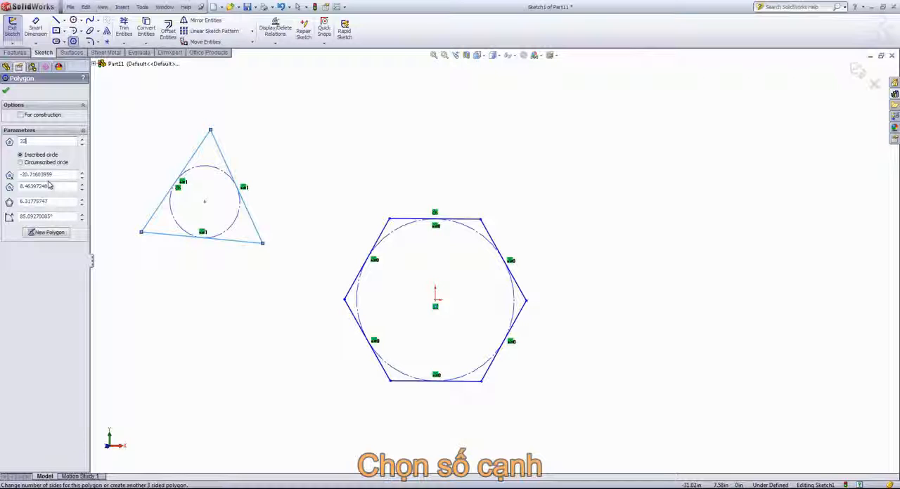
Step: Change the triangle to 20 sides and sketch another 20-sided polygon right of the hexagon with an inscribed circle about 19.69 in in diameter
{"action": "type", "text": "20"}
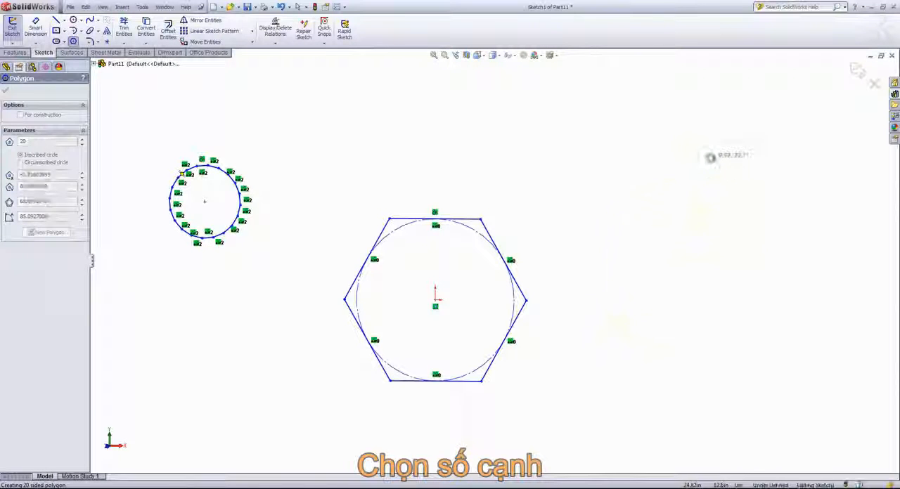
{"action": "left_click", "coordinate": [711, 157]}
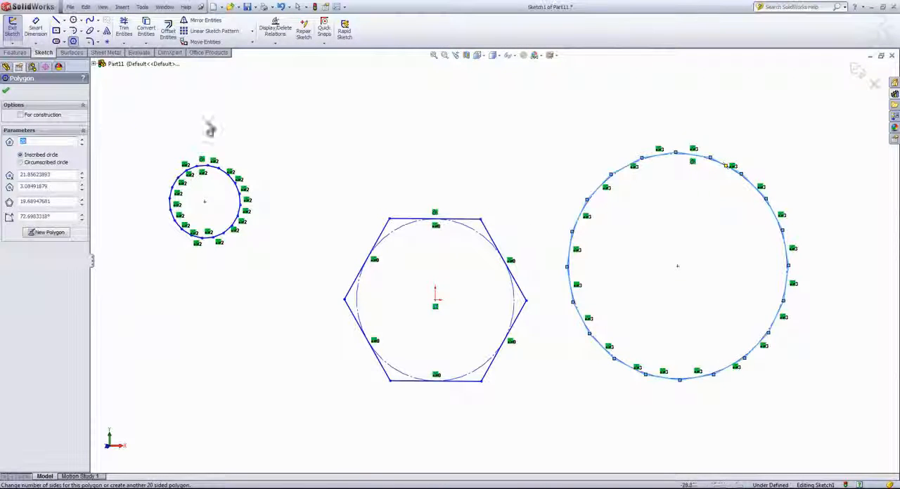
{"action": "left_click", "coordinate": [8, 89]}
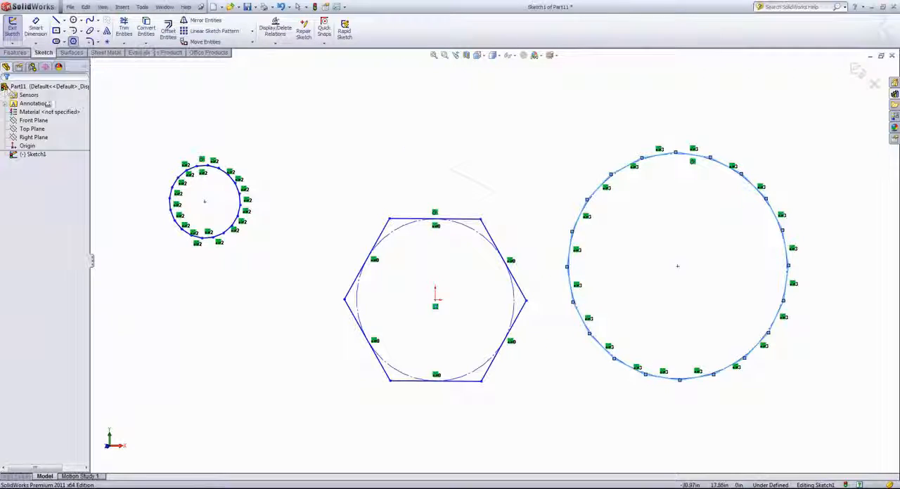
{"action": "right_click", "coordinate": [414, 151]}
{"action": "left_click", "coordinate": [429, 151]}
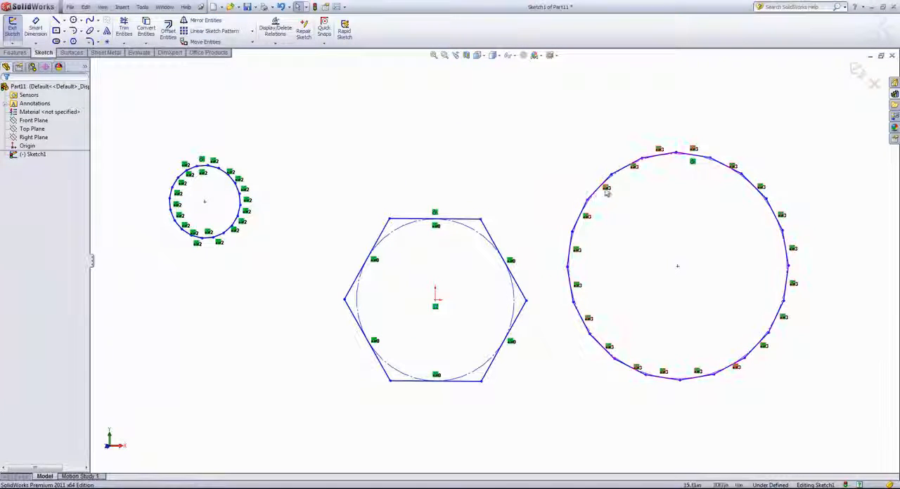
Step: Inspect the relations on the large 20-sided polygon's sides, and shift the polygon up-left toward the hexagon by its upper vertices
{"action": "left_click", "coordinate": [607, 191]}
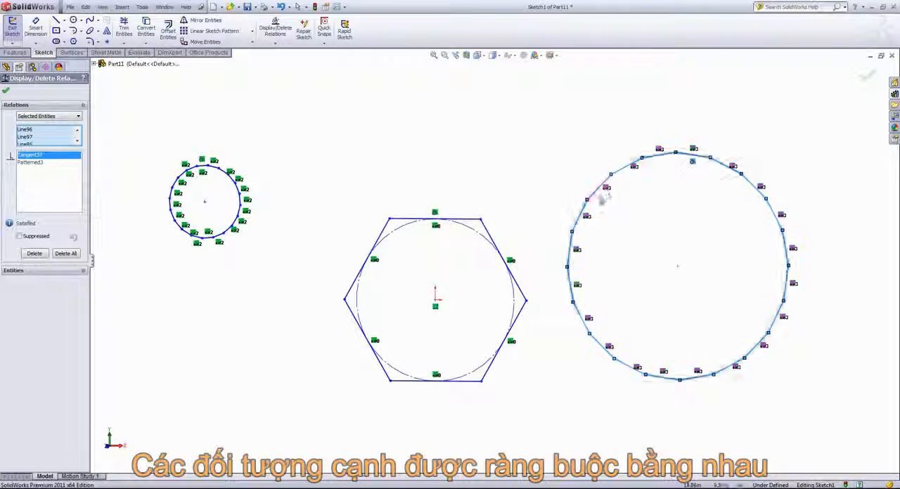
{"action": "left_click", "coordinate": [7, 90]}
{"action": "left_click_drag", "start_coordinate": [643, 158], "coordinate": [621, 148]}
{"action": "left_click", "coordinate": [114, 42]}
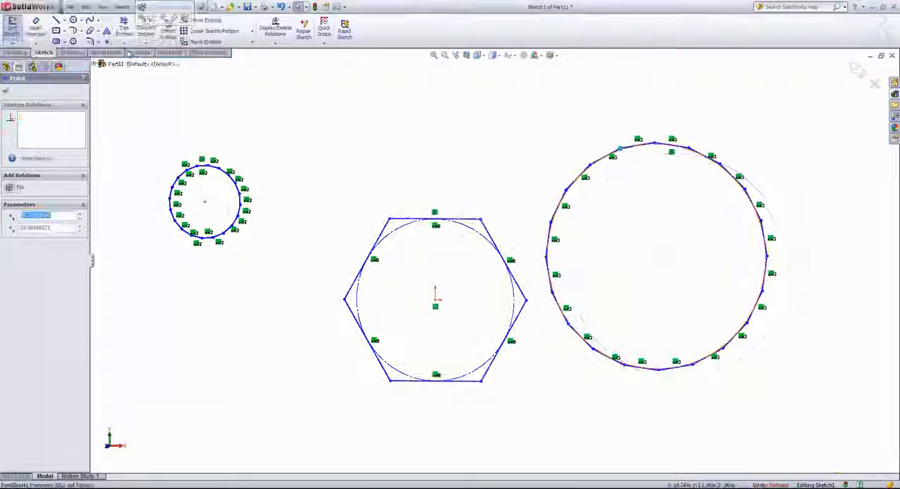
{"action": "left_click", "coordinate": [625, 182]}
{"action": "left_click_drag", "start_coordinate": [655, 144], "coordinate": [637, 138]}
{"action": "left_click", "coordinate": [118, 42]}
{"action": "left_click", "coordinate": [388, 188]}
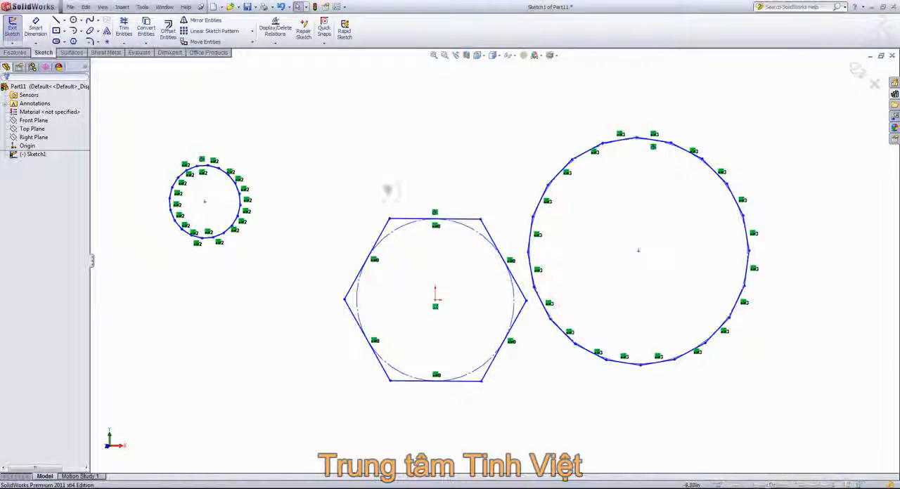
Step: Select the hexagon and both 20-sided polygons together in the sketch
{"action": "scroll", "coordinate": [201, 133], "scroll_direction": "up", "scroll_amount": 2}
{"action": "mouse_move", "coordinate": [211, 118]}
{"action": "left_mouse_down"}
{"action": "mouse_move", "coordinate": [713, 422]}
{"action": "mouse_move", "coordinate": [741, 429]}
{"action": "mouse_move", "coordinate": [753, 398]}
{"action": "left_mouse_up"}
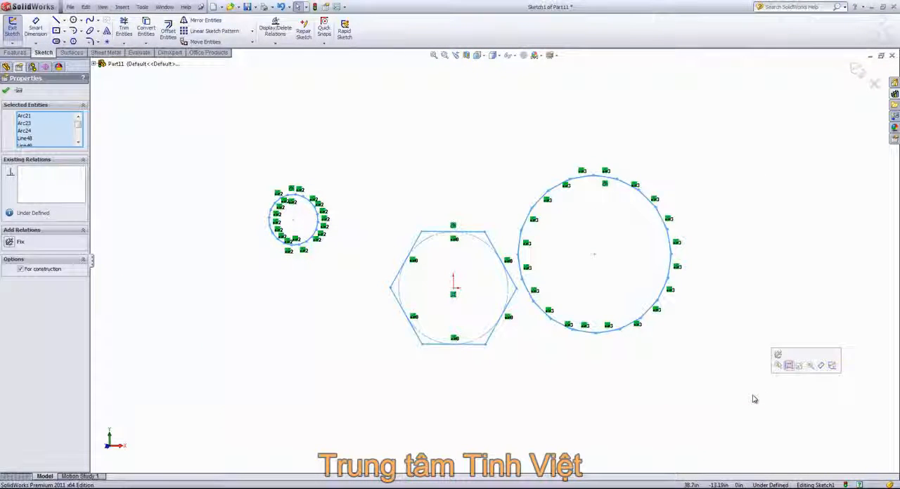